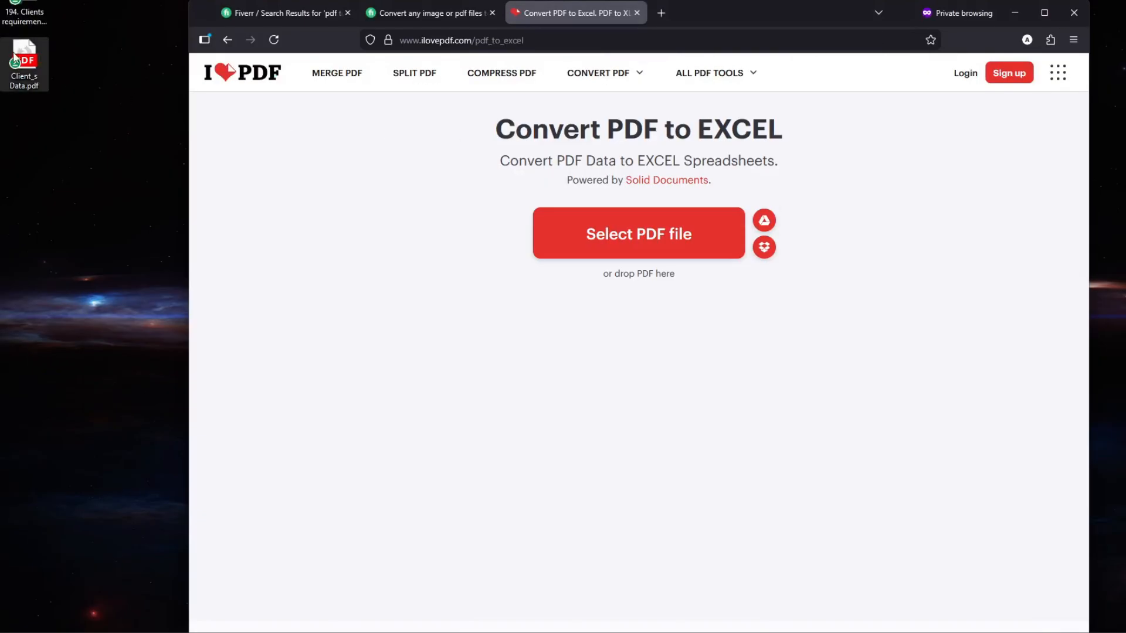
- Convert Client_s Data.pdf from the desktop to Excel with iLovePDF and open the resulting workbook for editing
left_click_drag(18, 57, 597, 225)
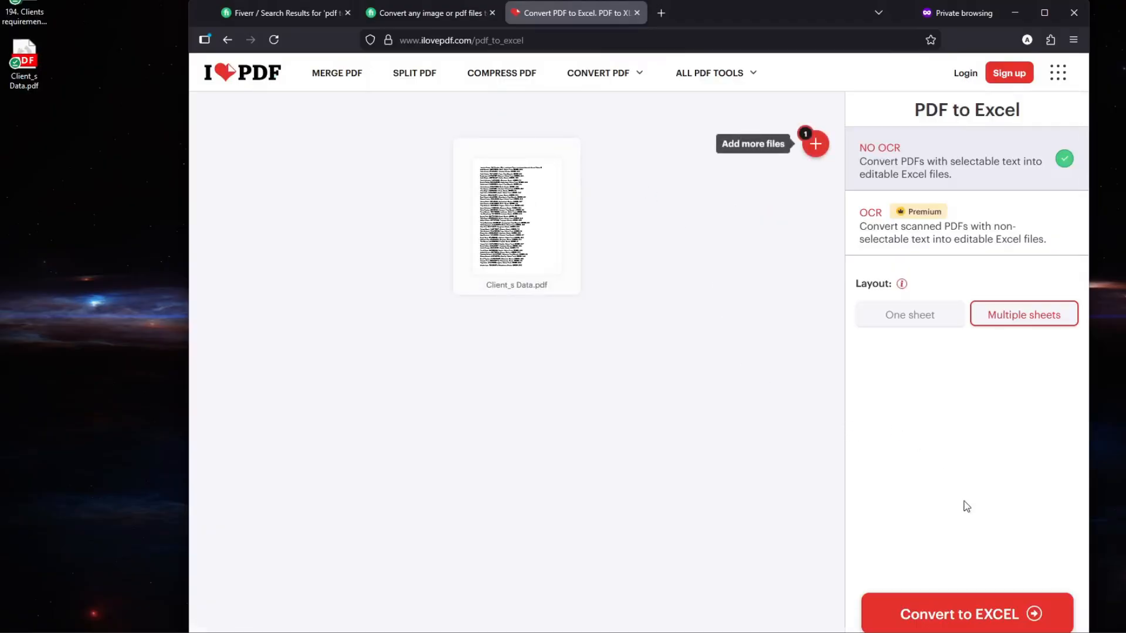
left_click(974, 603)
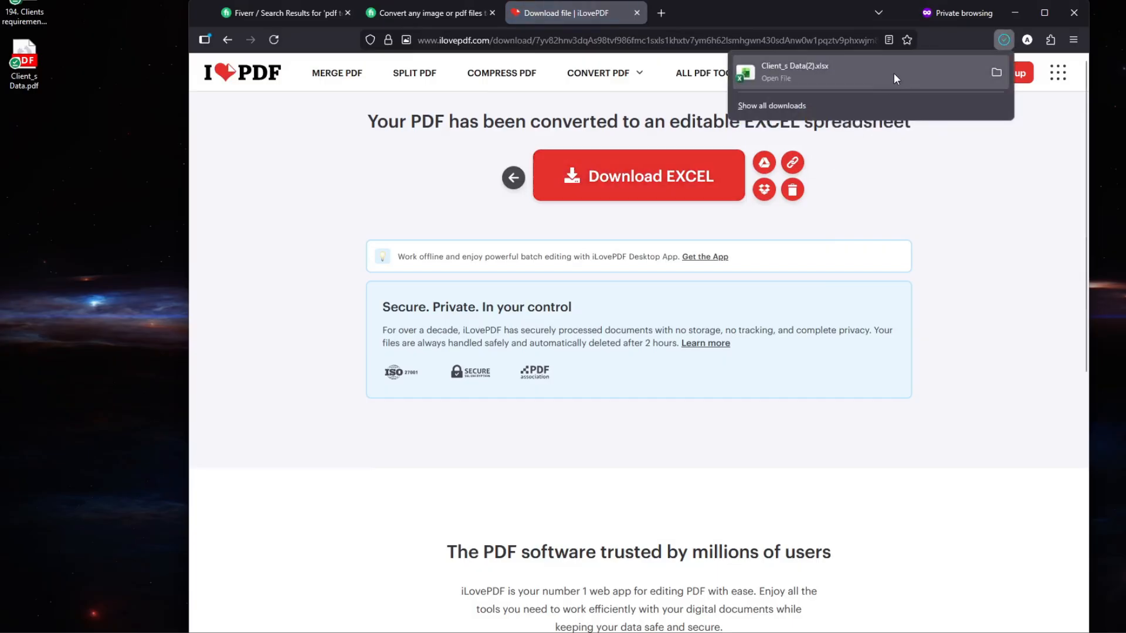
left_click(797, 73)
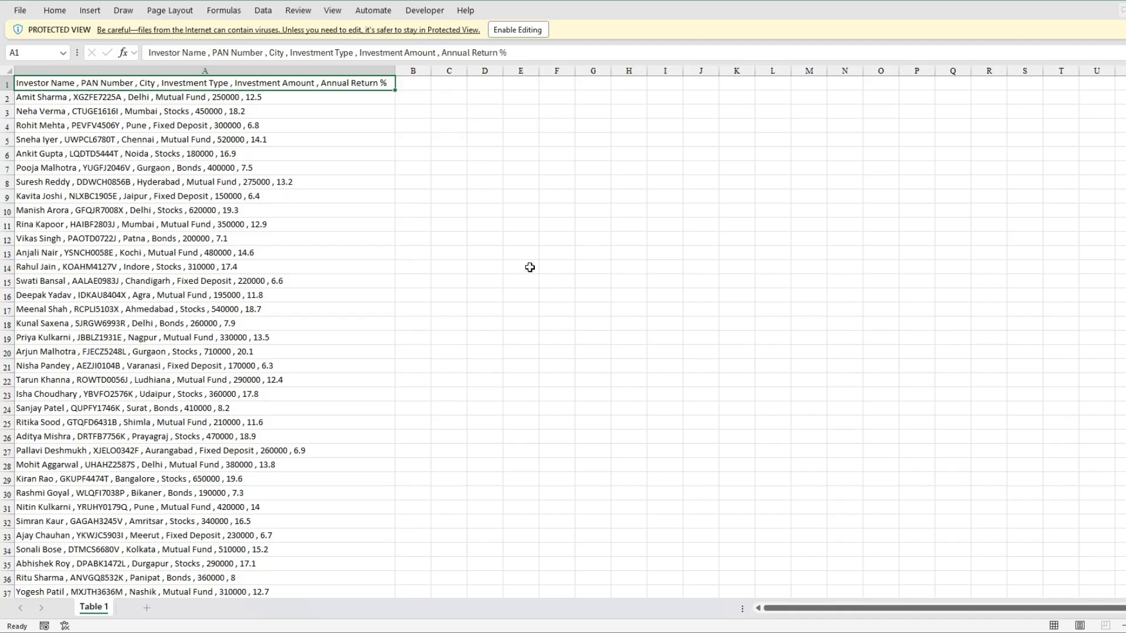
left_click(517, 30)
- Examine how the comma-separated investor records are laid out in column A of the Table 1 sheet
key("Down")
scroll(137, 301, "down", 3)
scroll(137, 302, "up", 3)
scroll(553, 422, "up", 5)
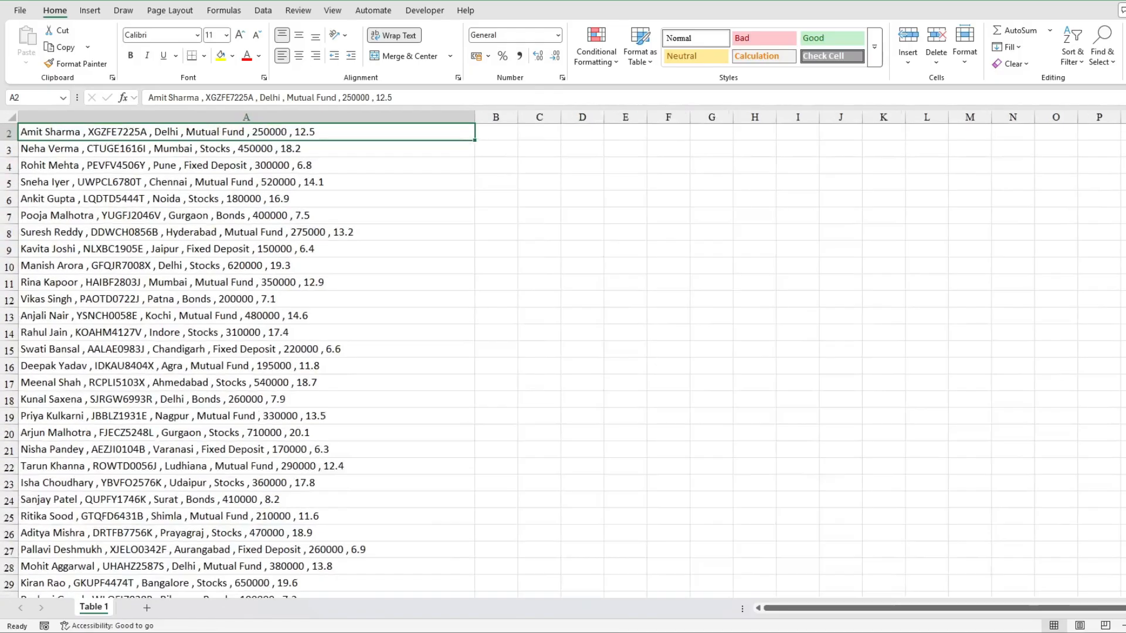
scroll(364, 457, "up", 1)
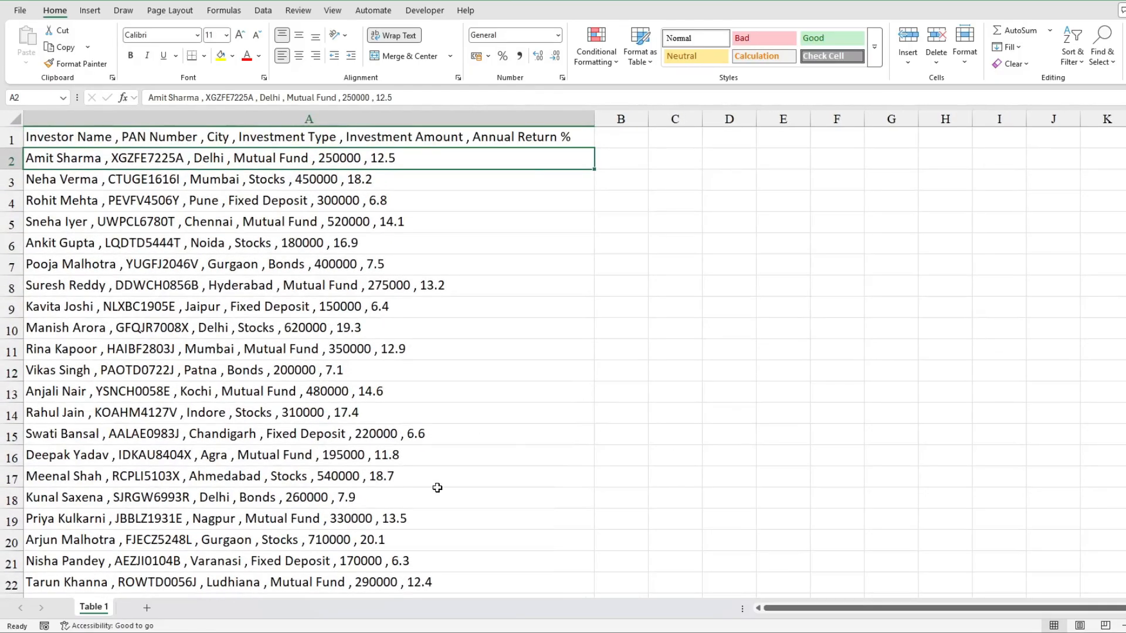
left_click_drag(788, 613, 749, 613)
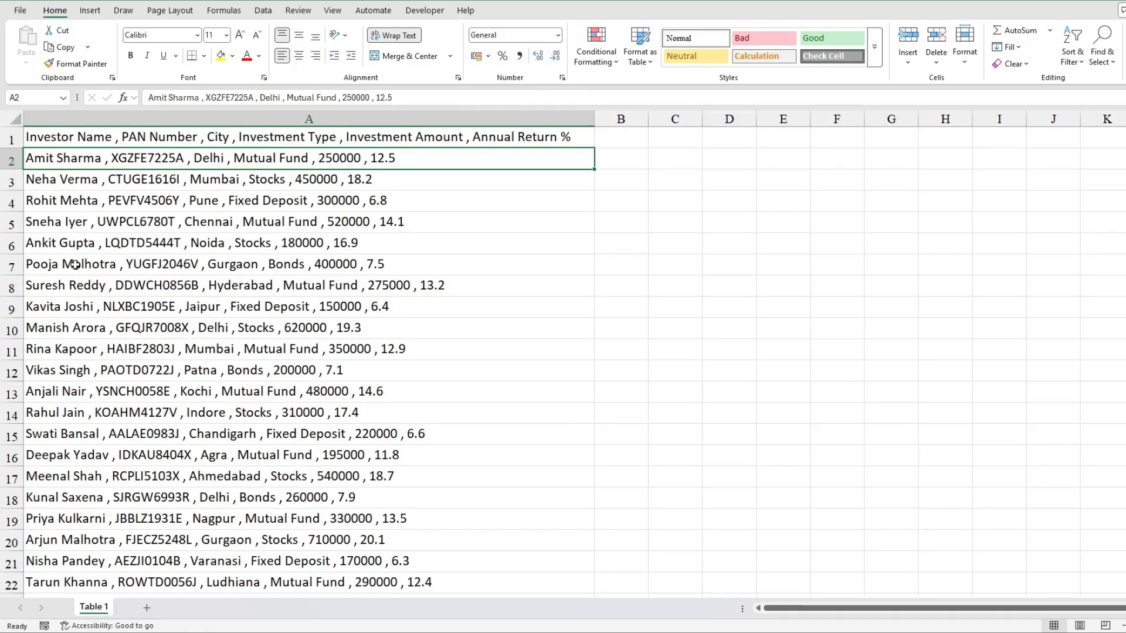
- Check the full extent of the records in column A, from the header in A1 down to the last row
left_click(54, 142)
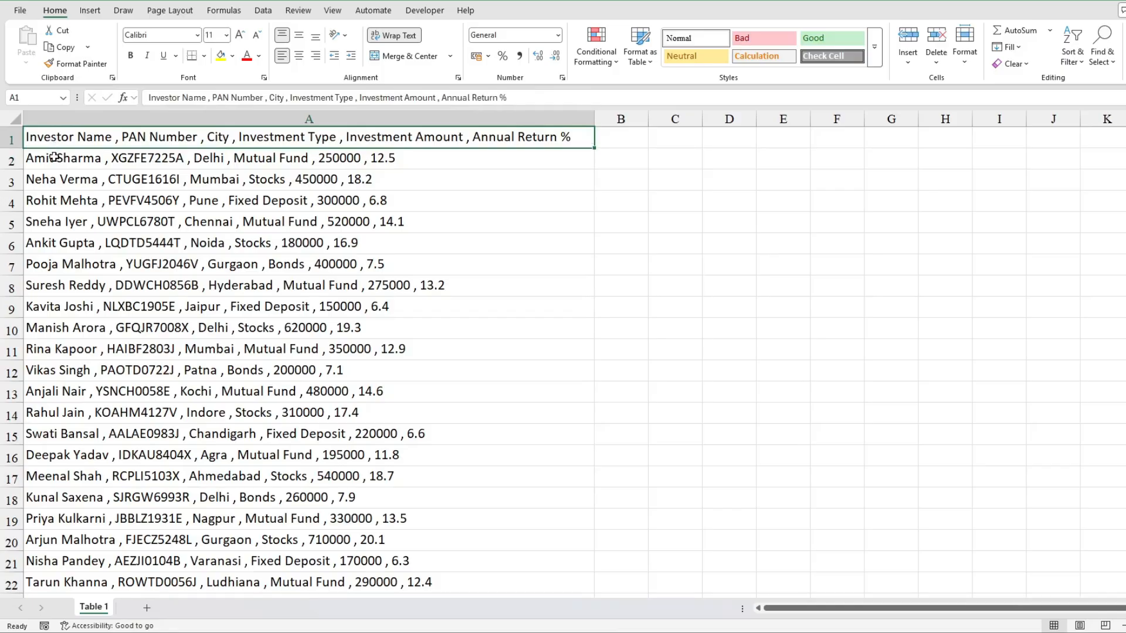
scroll(407, 335, "down", 9)
scroll(375, 346, "up", 9)
key("ctrl+shift+Down")
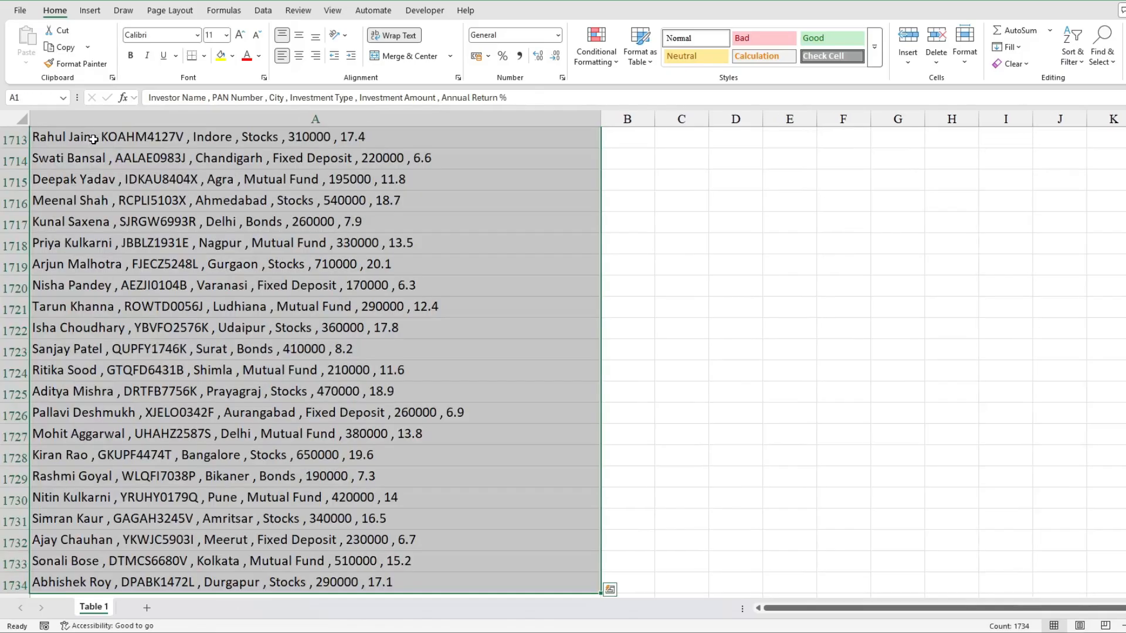
key("ctrl+BackSpace")
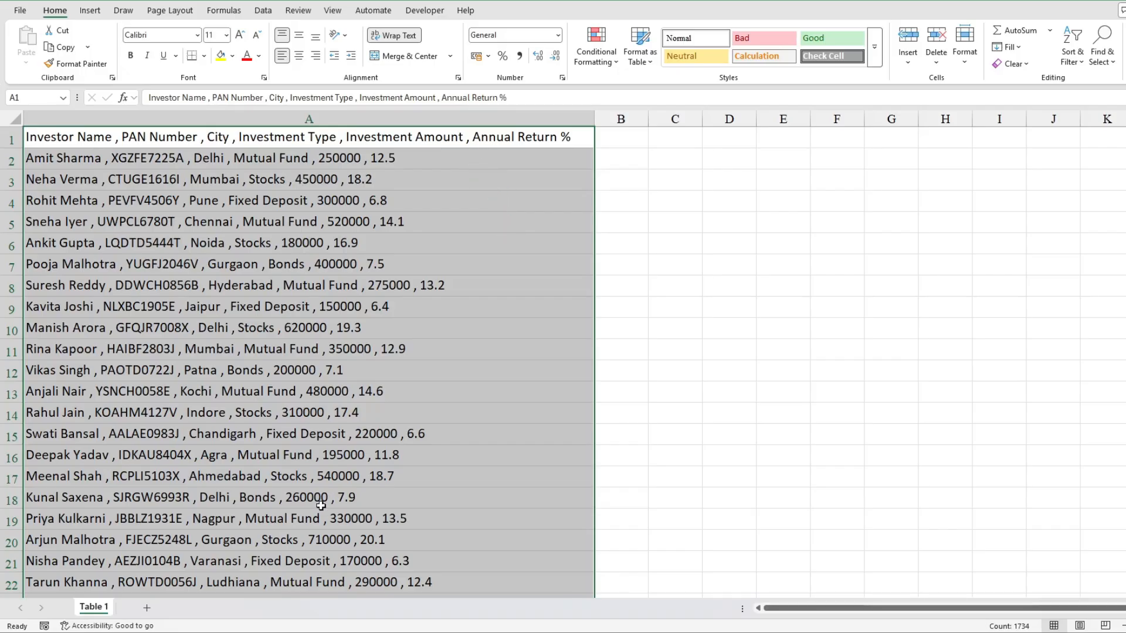
scroll(633, 352, "down", 5)
scroll(627, 356, "up", 5)
scroll(623, 375, "up", 1)
scroll(622, 379, "down", 4)
scroll(621, 381, "up", 4)
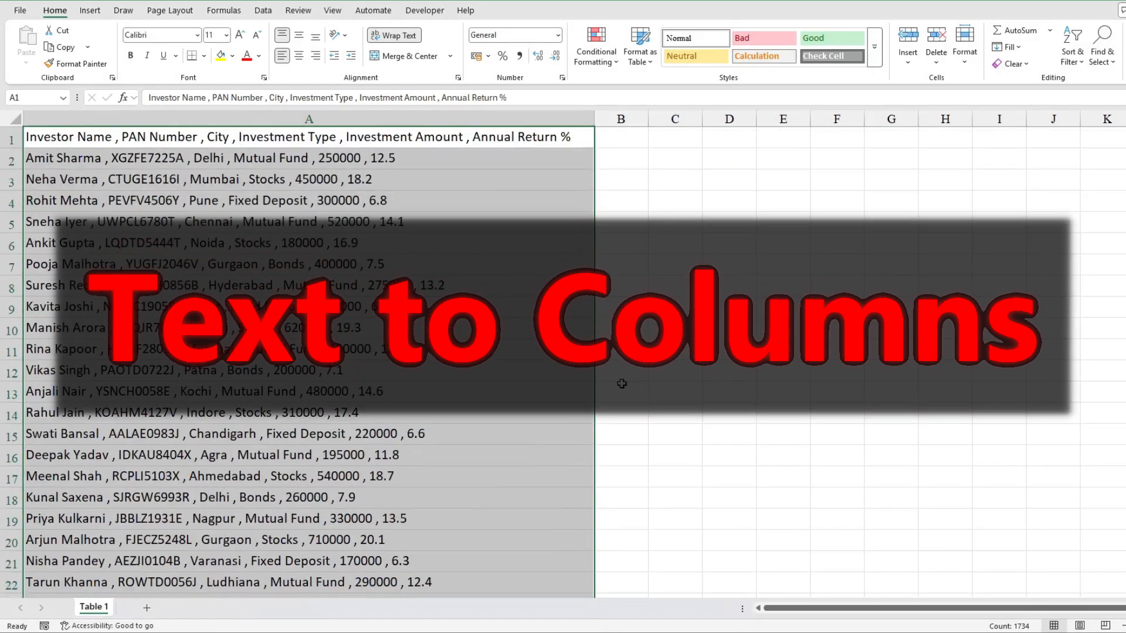
left_click(728, 328)
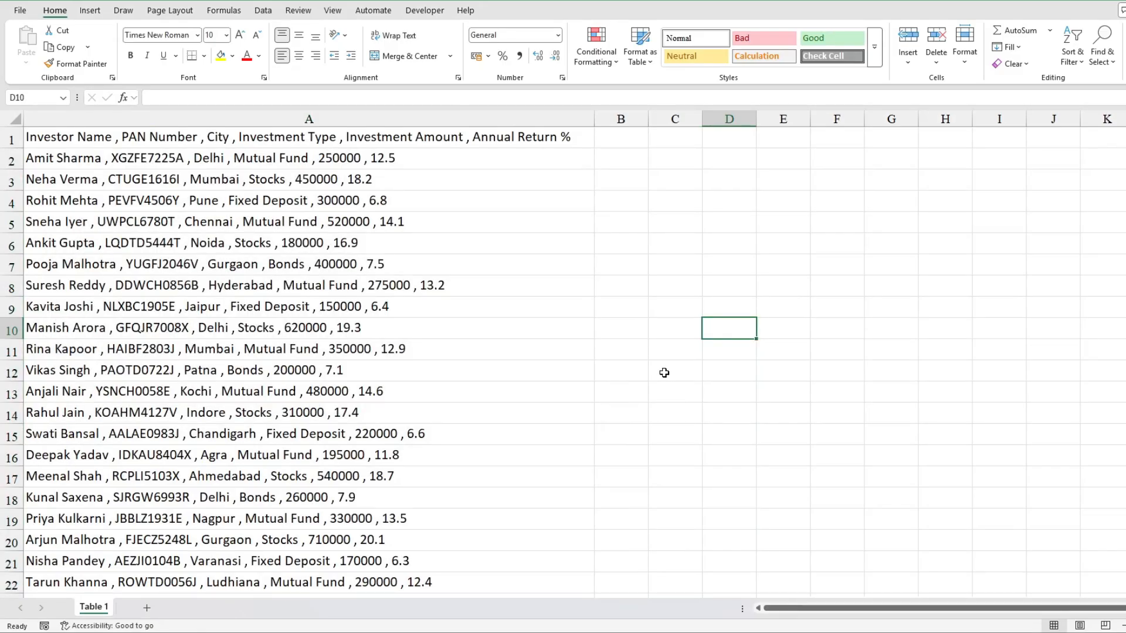
- Start a Delimited Text to Columns split on all records in column A from A1 down, with the Tab delimiter turned off
left_click(208, 138)
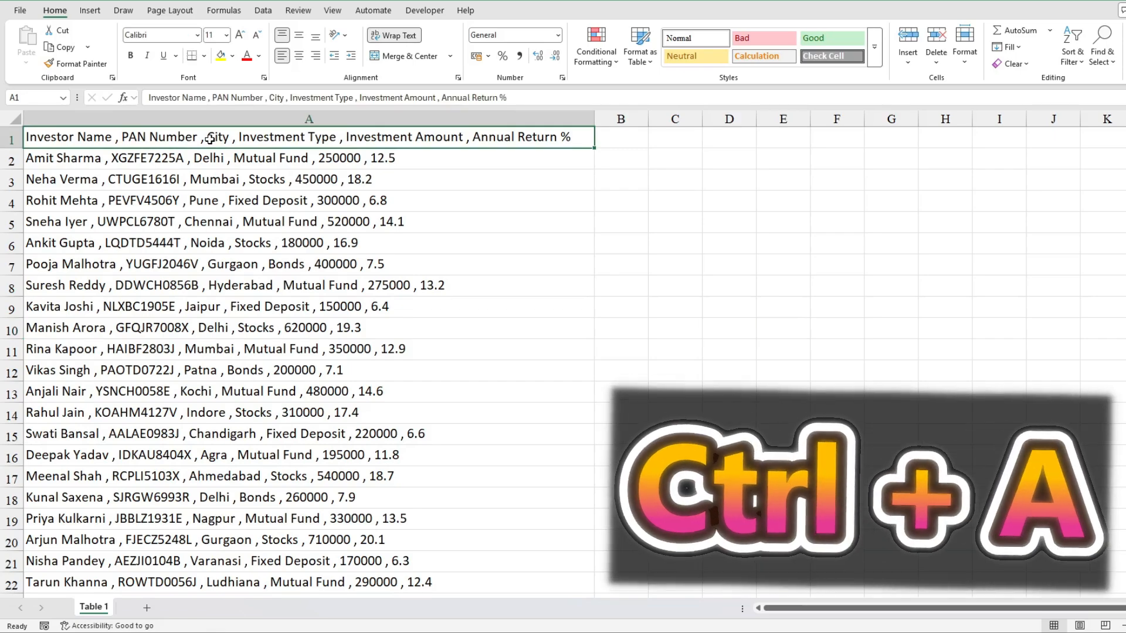
key("ctrl+shift+Down")
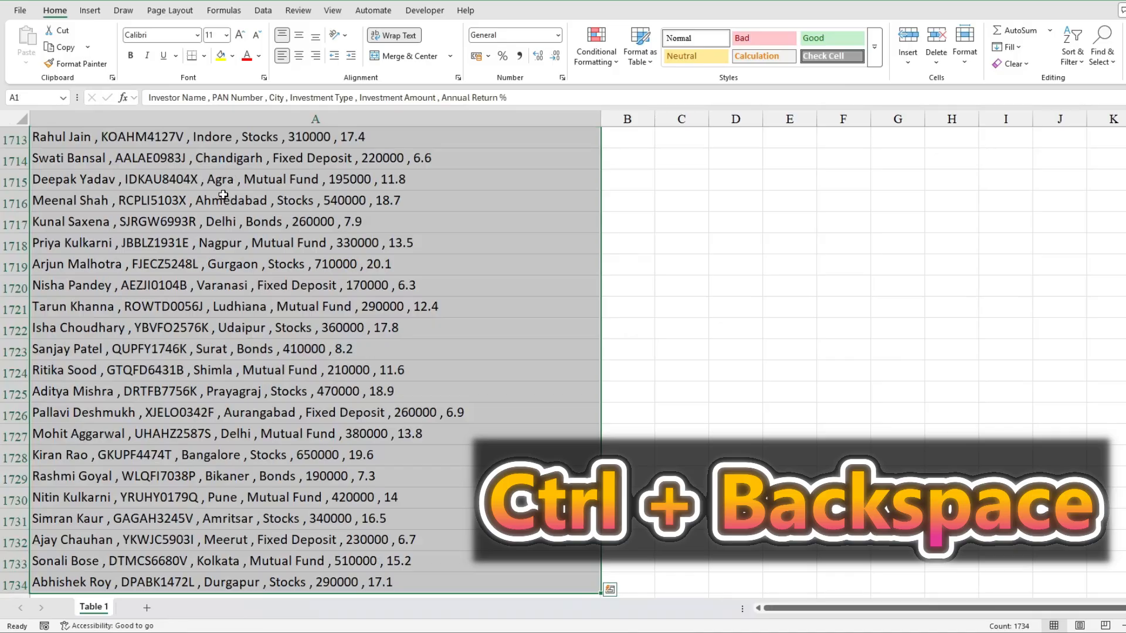
key("ctrl+BackSpace")
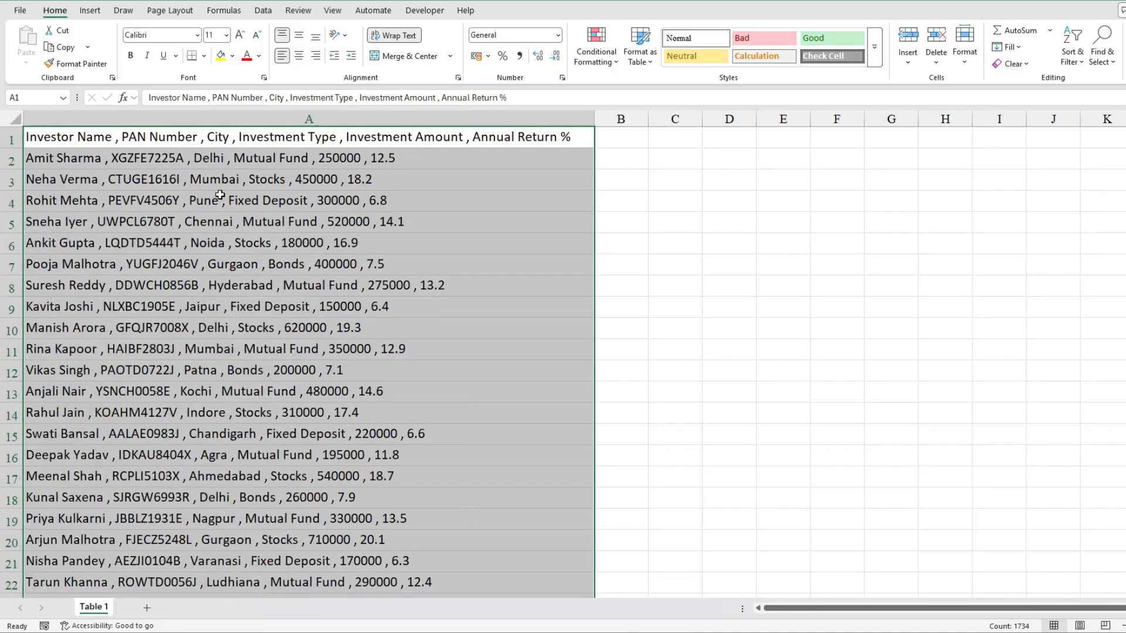
key("ctrl+q")
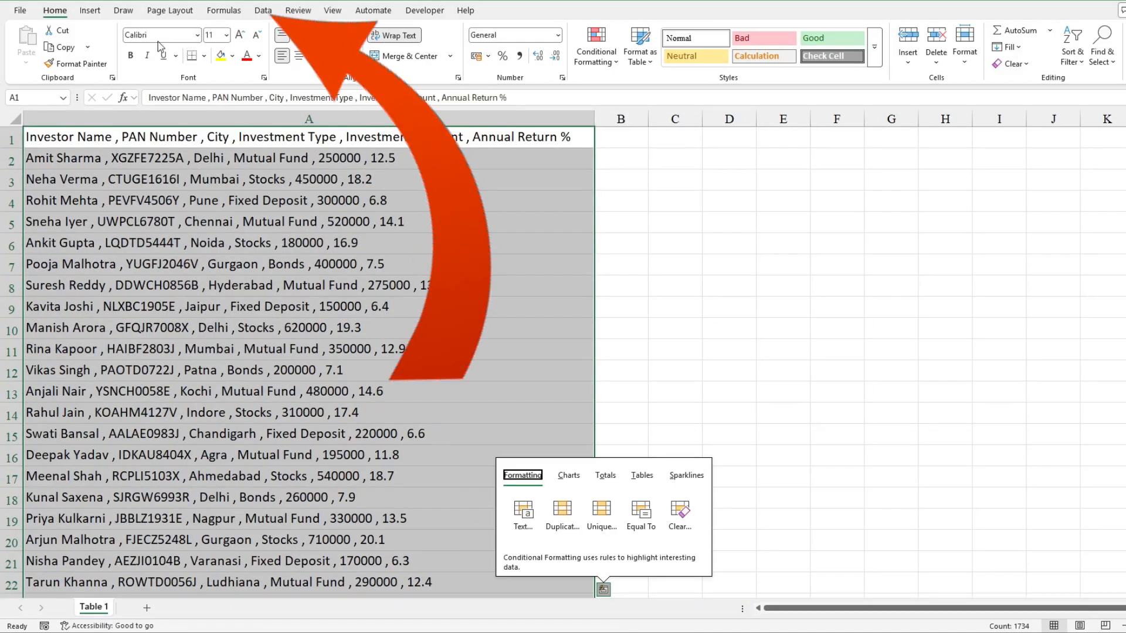
left_click(262, 11)
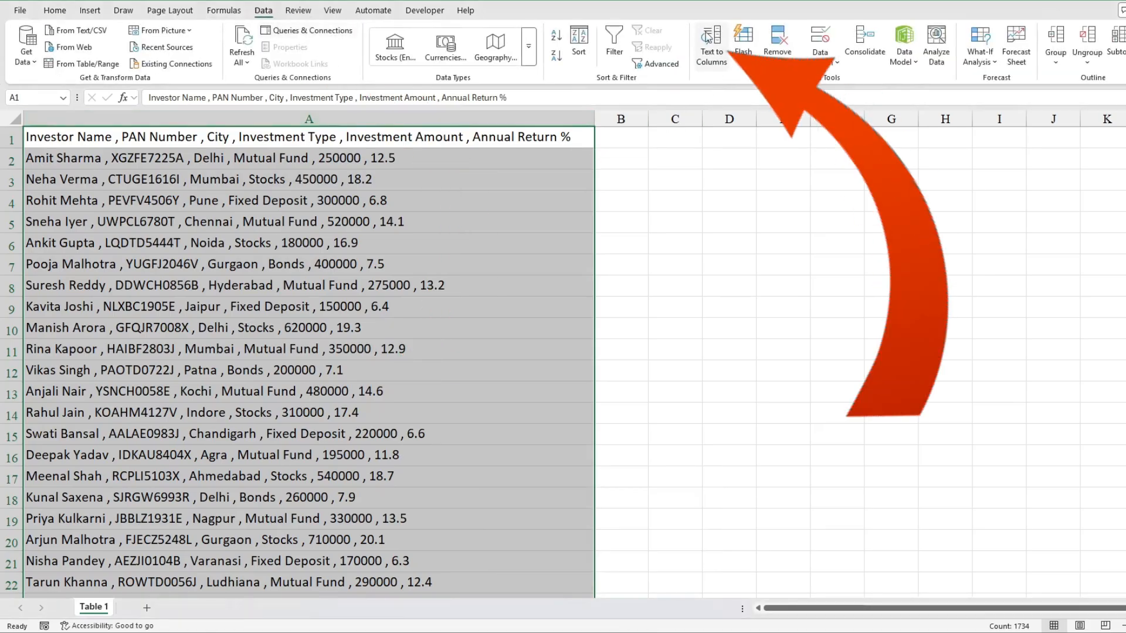
left_click(711, 49)
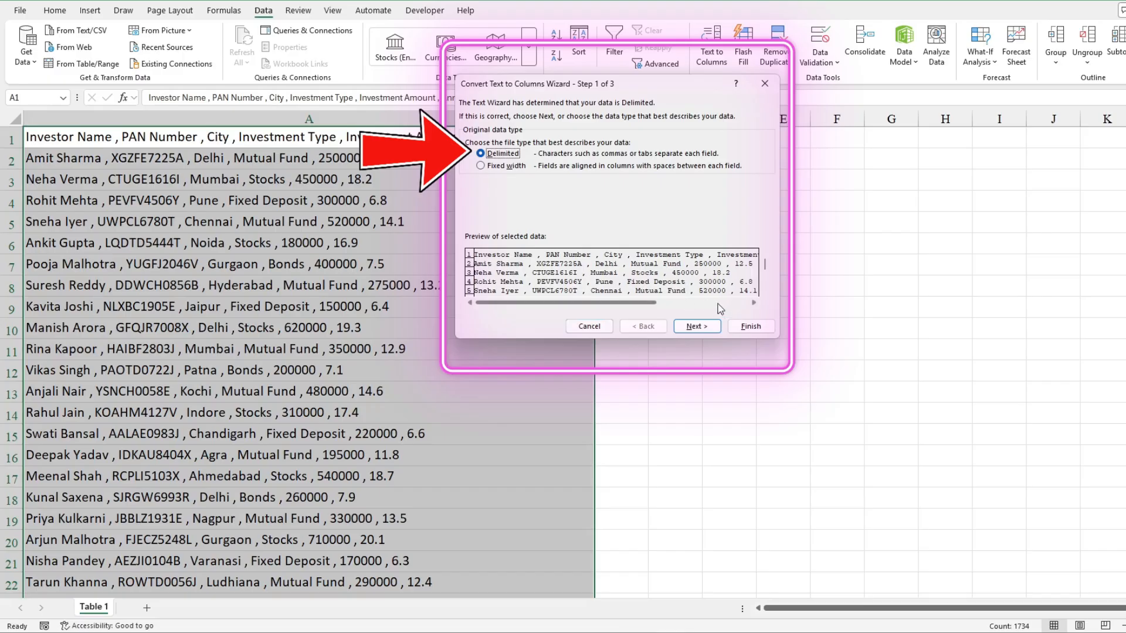
left_click(698, 326)
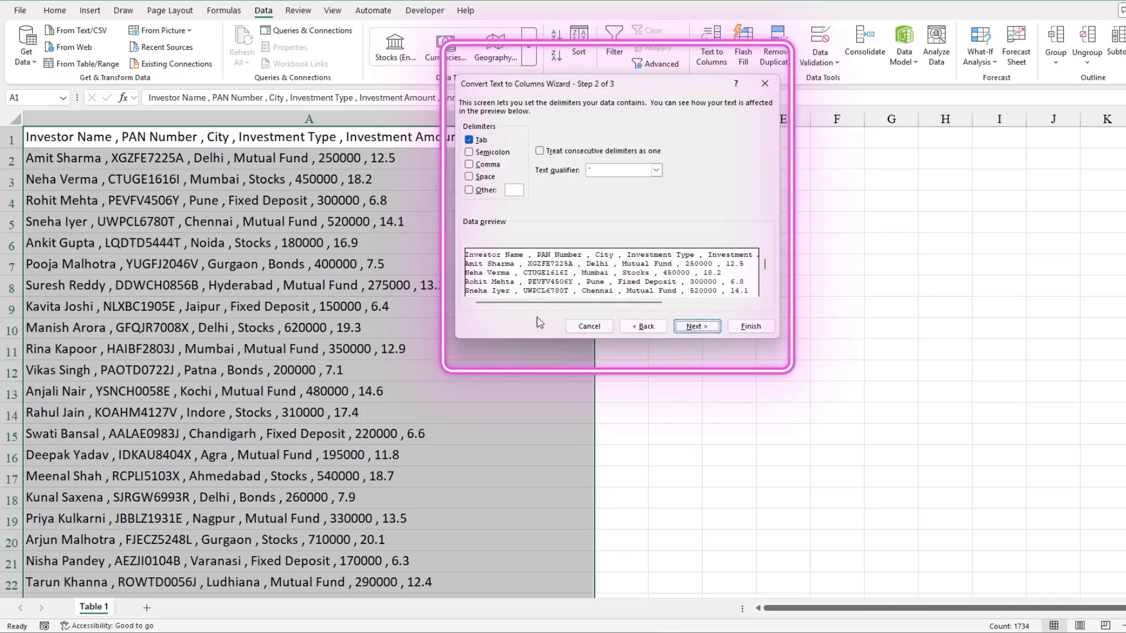
left_click(478, 140)
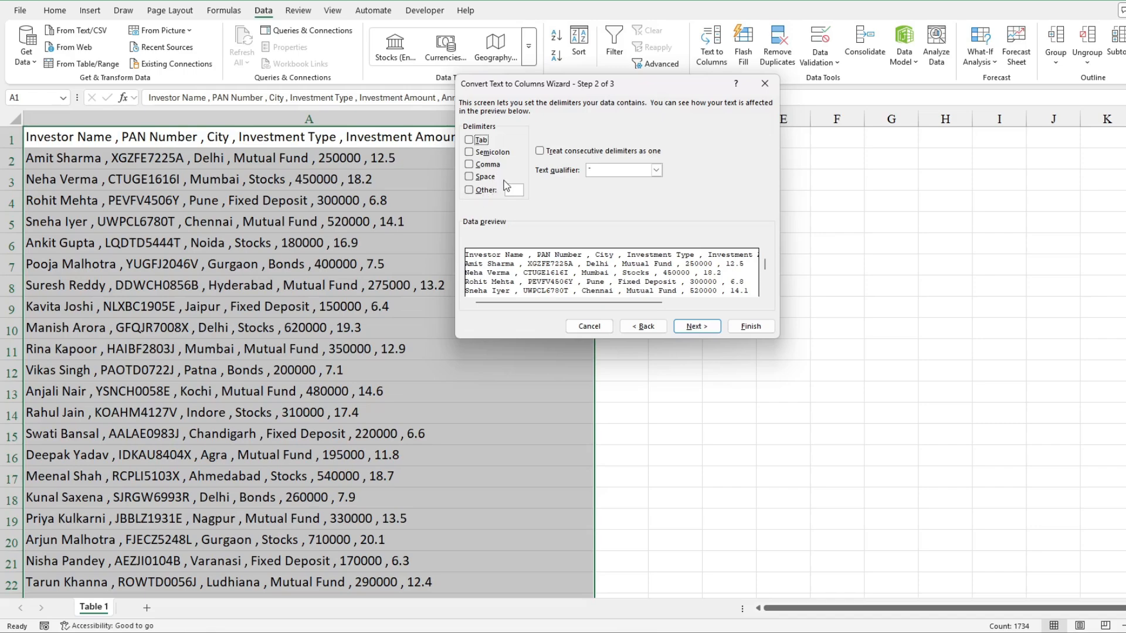
- Try a comma as the custom Other delimiter for the split
left_click(479, 193)
type(",")
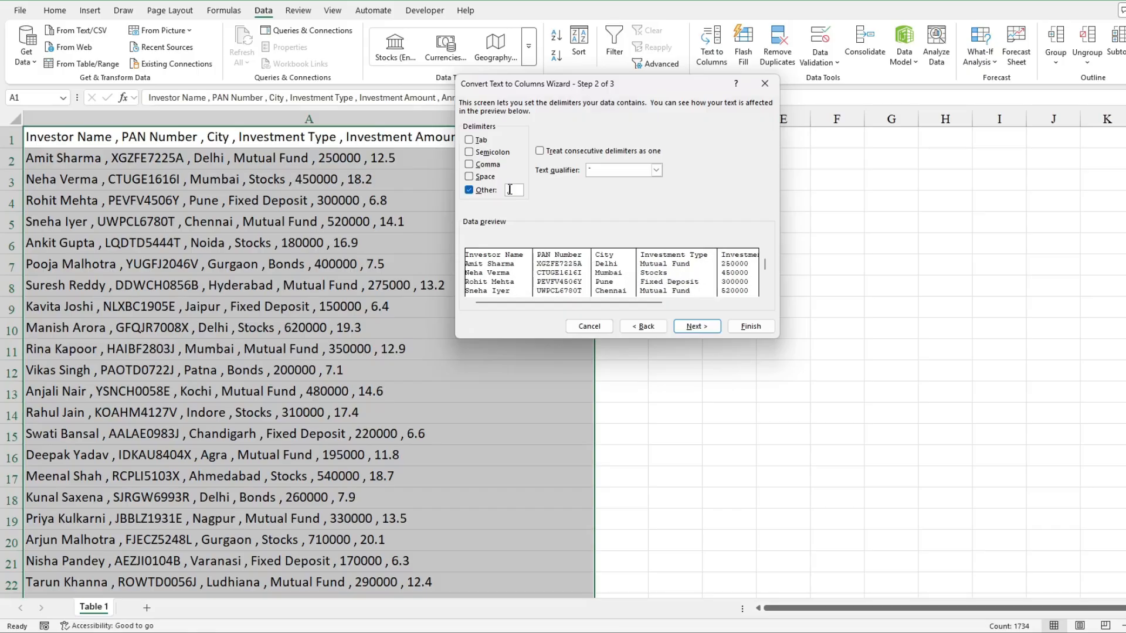
key("BackSpace")
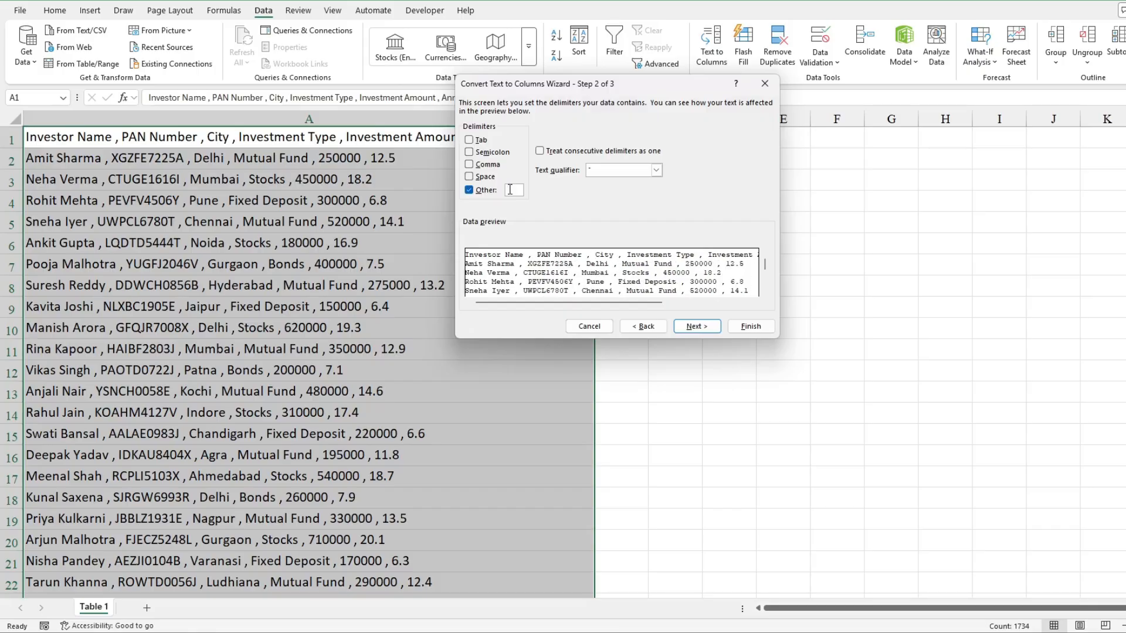
type(",")
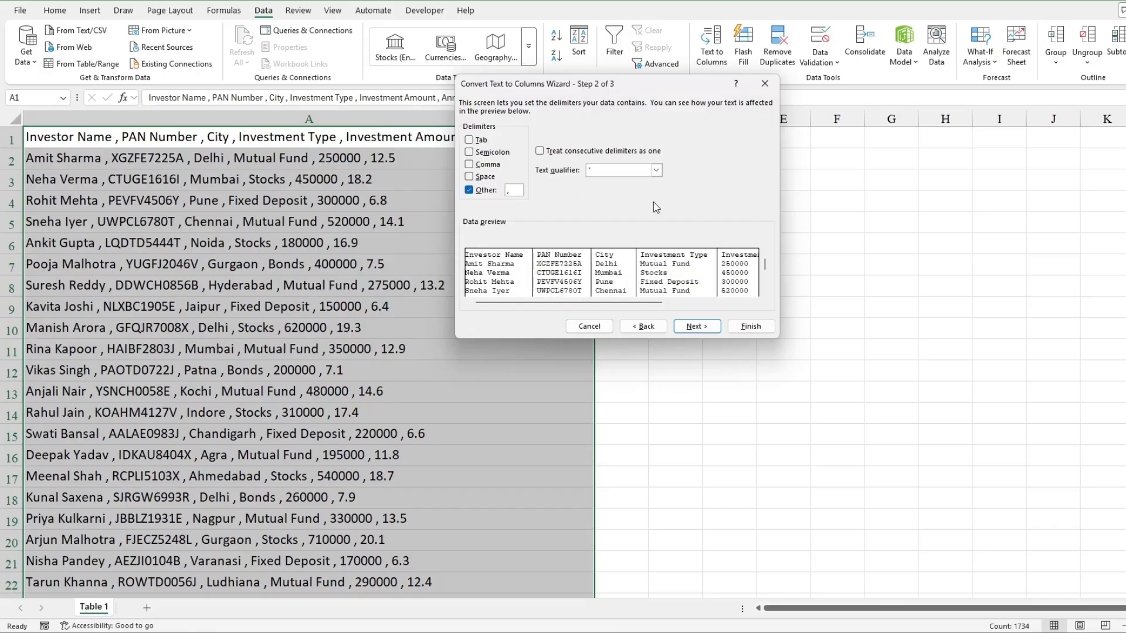
key("BackSpace")
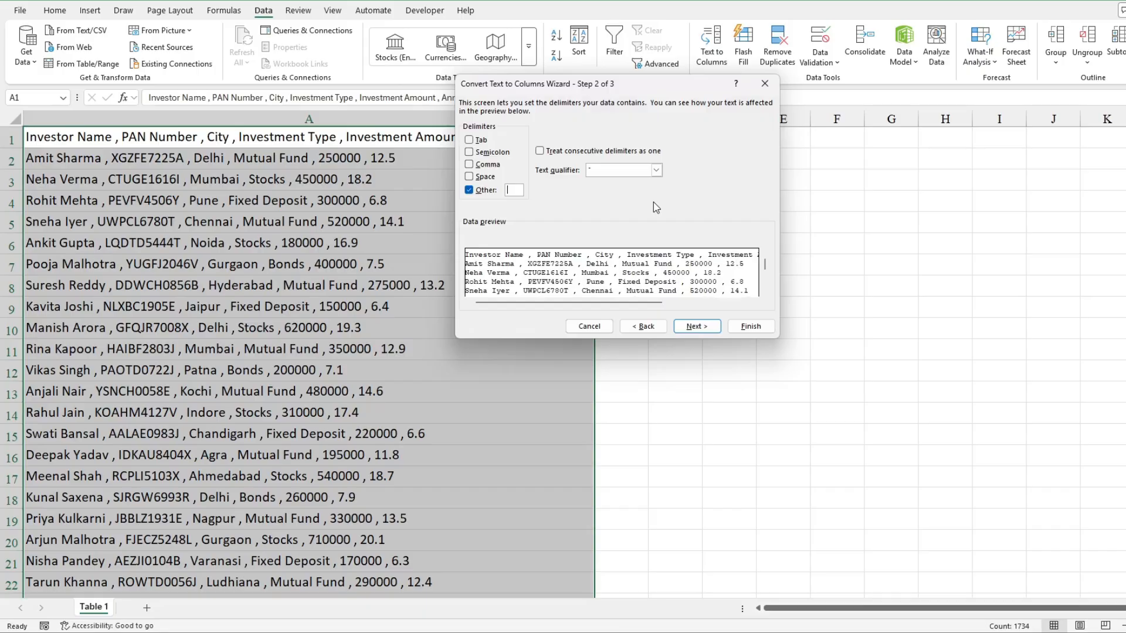
- Use Comma as the only delimiter and finish the split with the General data format and destination $A$1
left_click(469, 164)
left_click(469, 190)
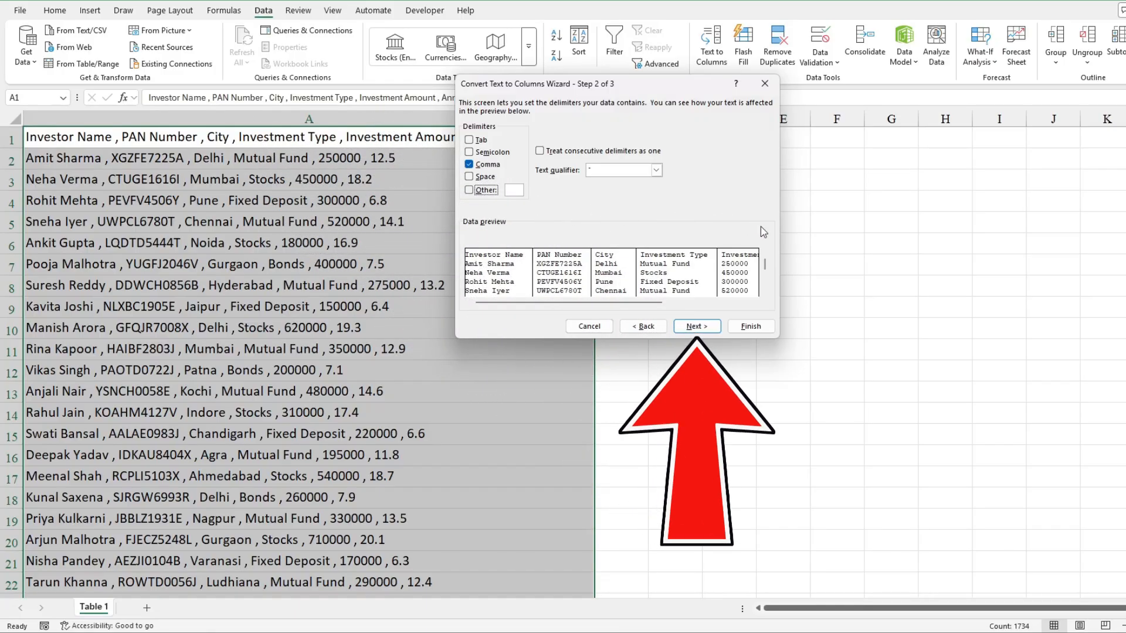
left_click(696, 326)
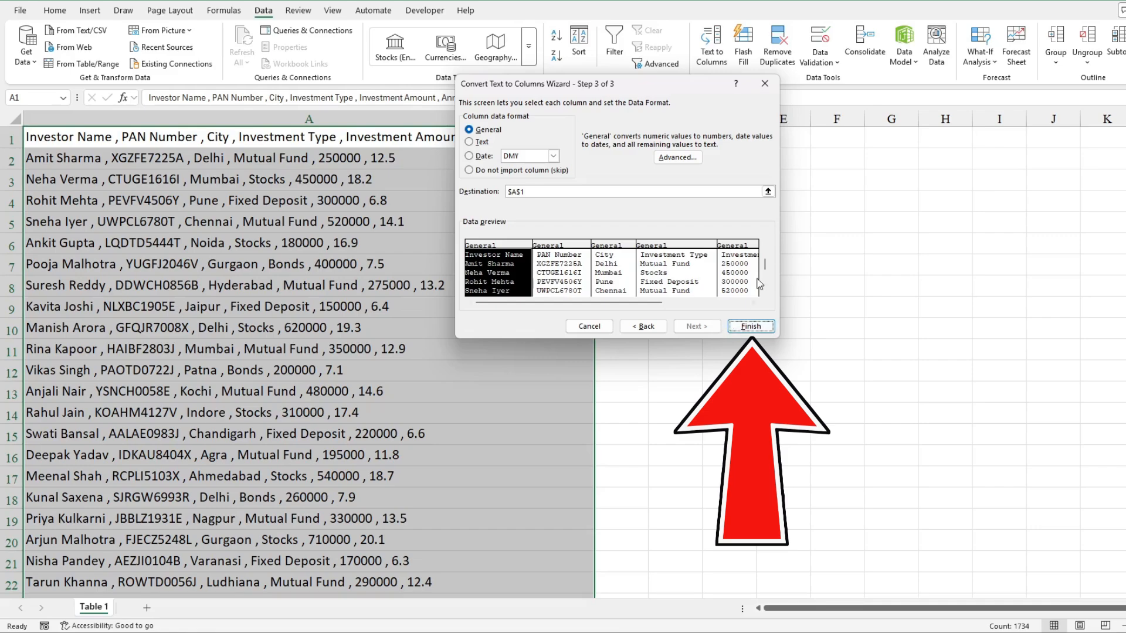
left_click(765, 327)
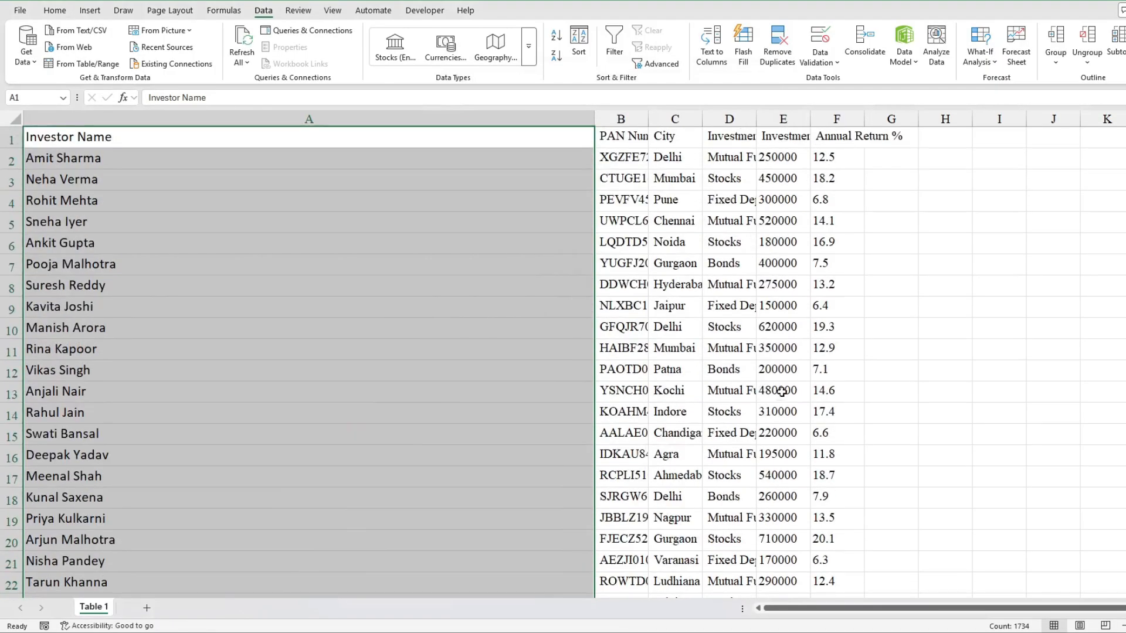
- Examine the split data in columns A to F down to the last record
scroll(782, 392, "down", 9)
scroll(771, 395, "up", 9)
key("ctrl+shift+Right")
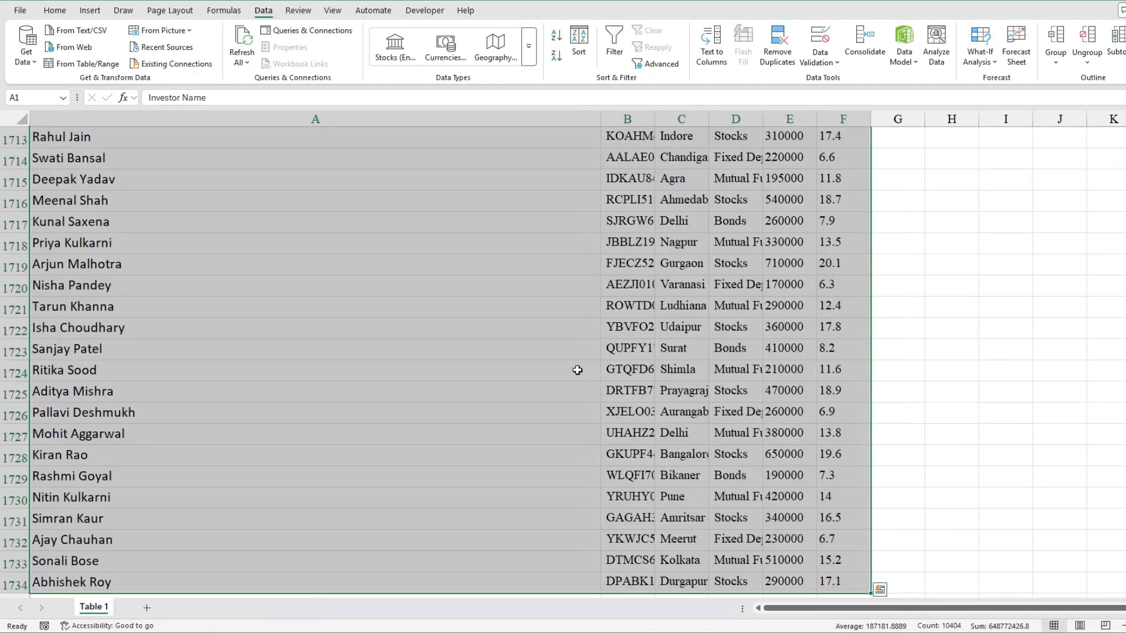
scroll(573, 383, "up", 6)
scroll(585, 329, "down", 5)
key("ctrl+q")
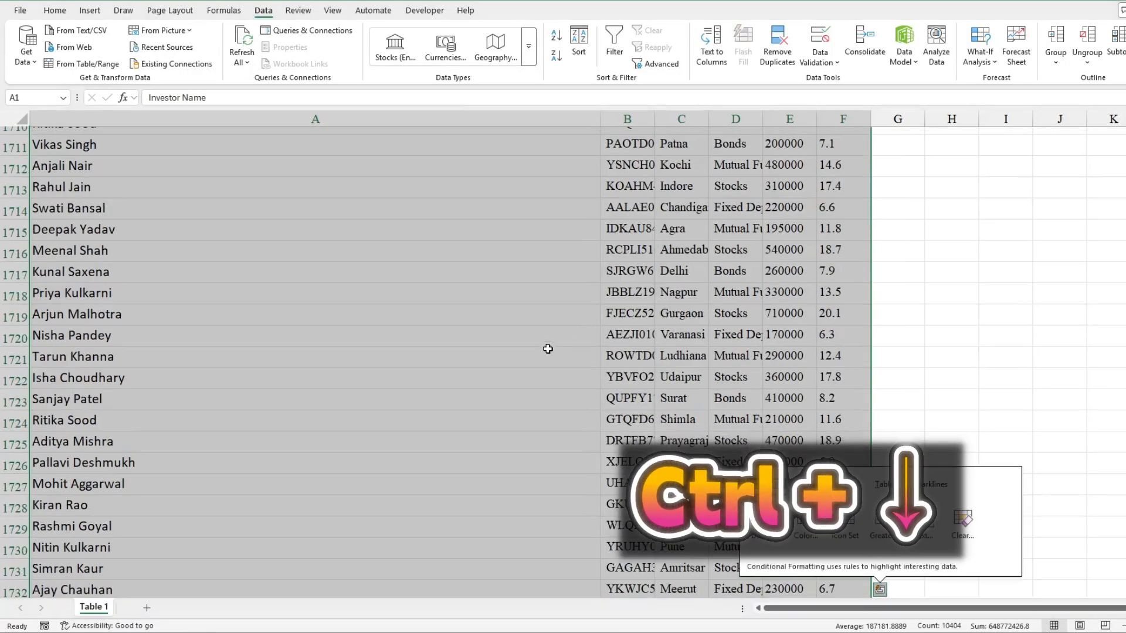
scroll(312, 305, "down", 4)
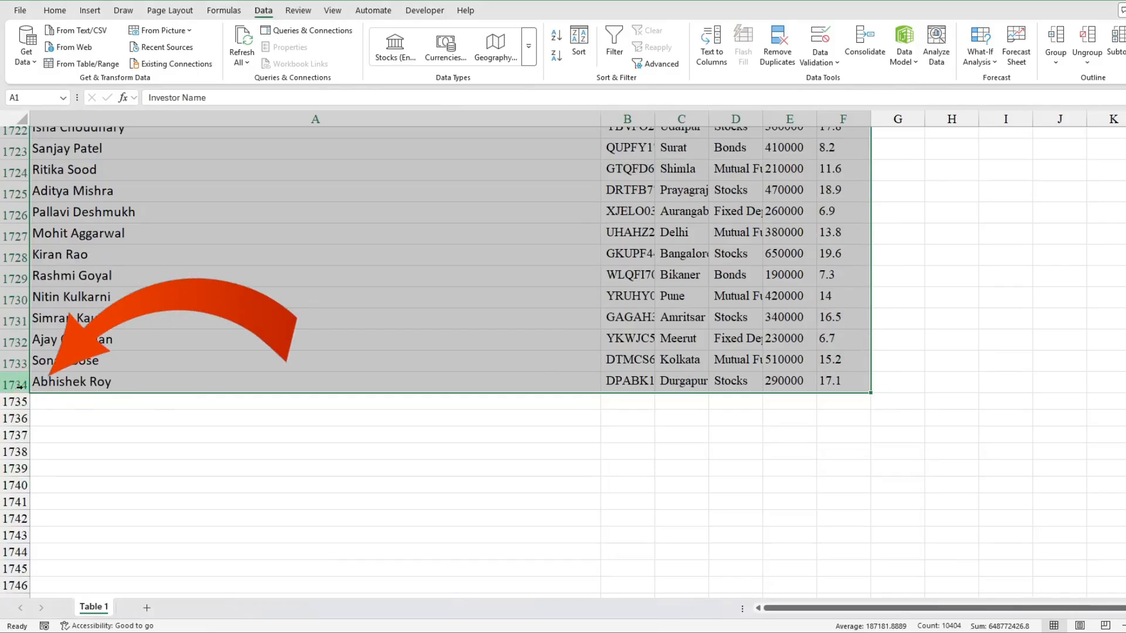
scroll(565, 377, "up", 4)
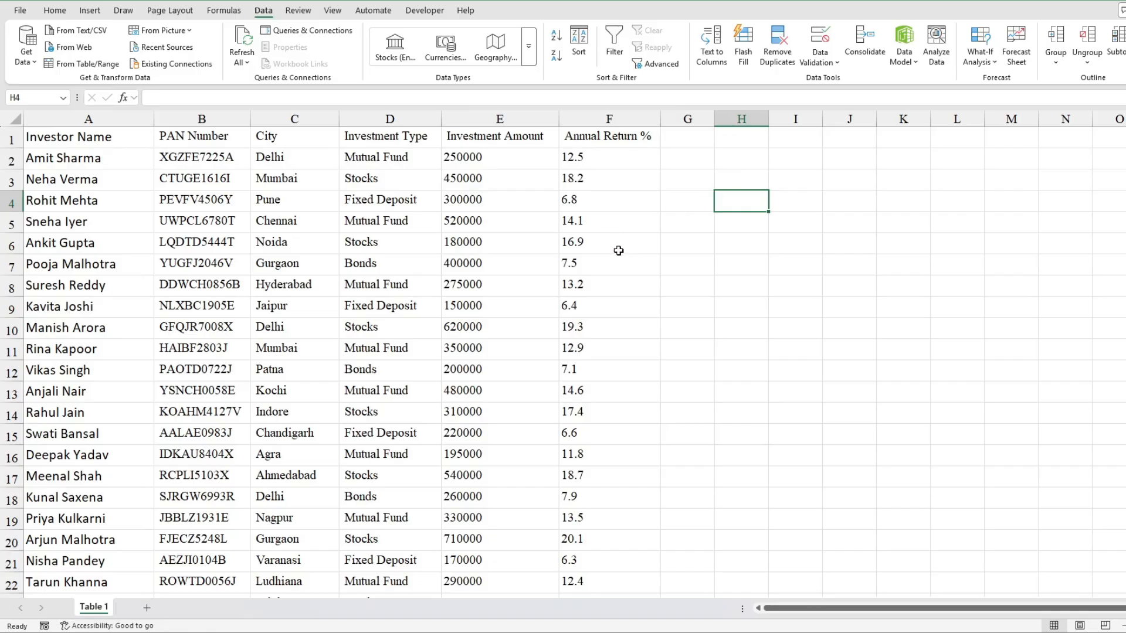
- Check the sum of the investment amounts in E2:E14, and go to the first Annual Return % value in F2
left_click(827, 258)
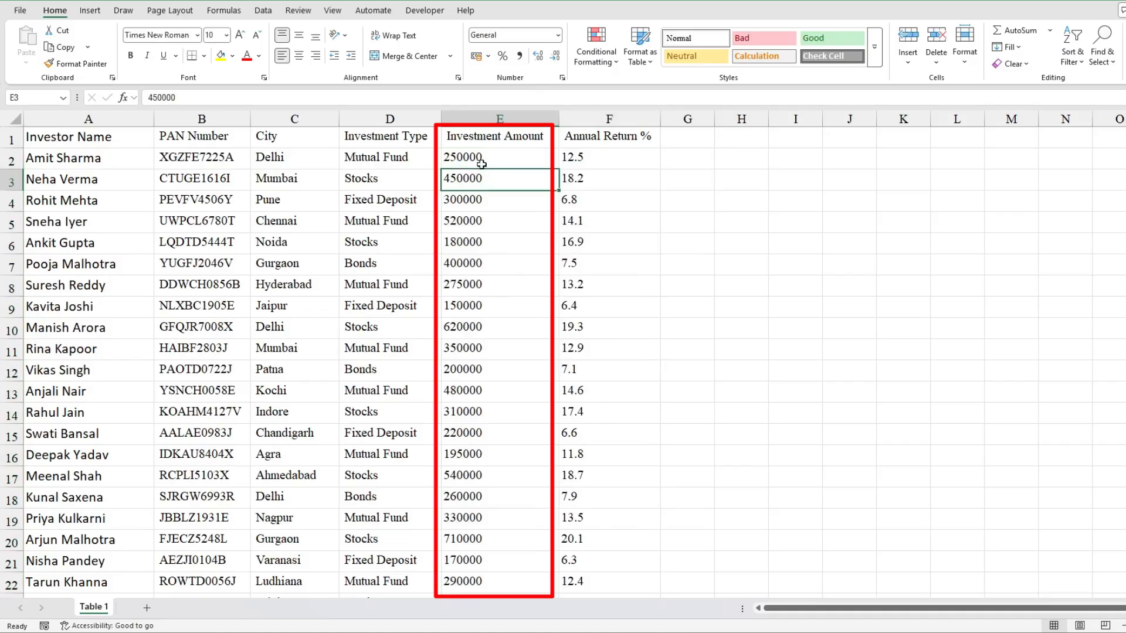
left_click(482, 164)
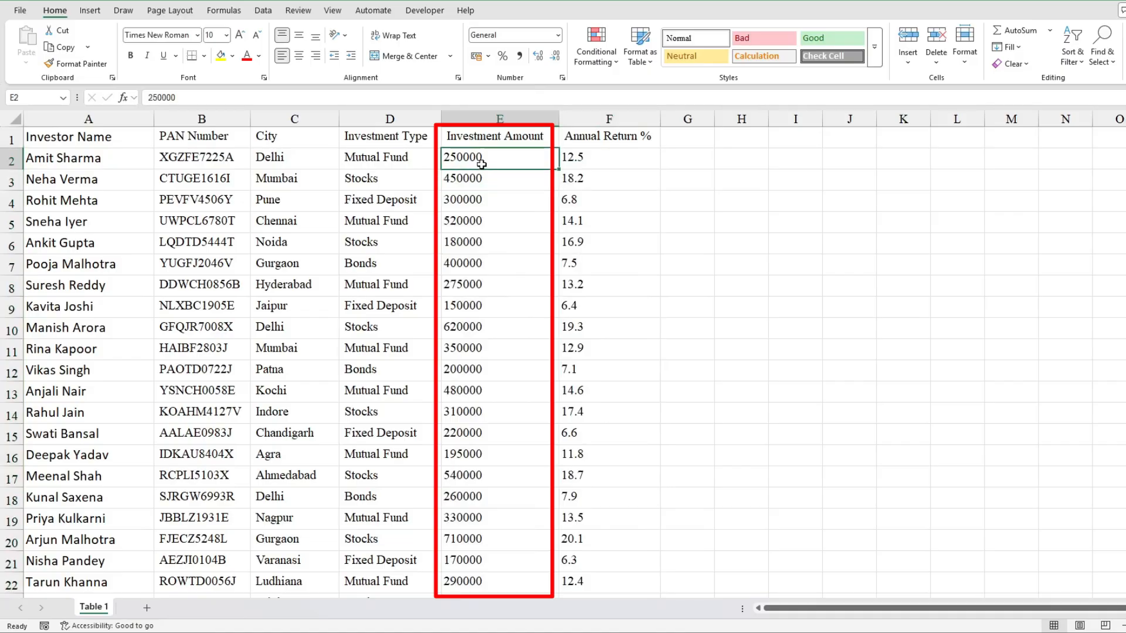
left_click_drag(484, 168, 487, 410)
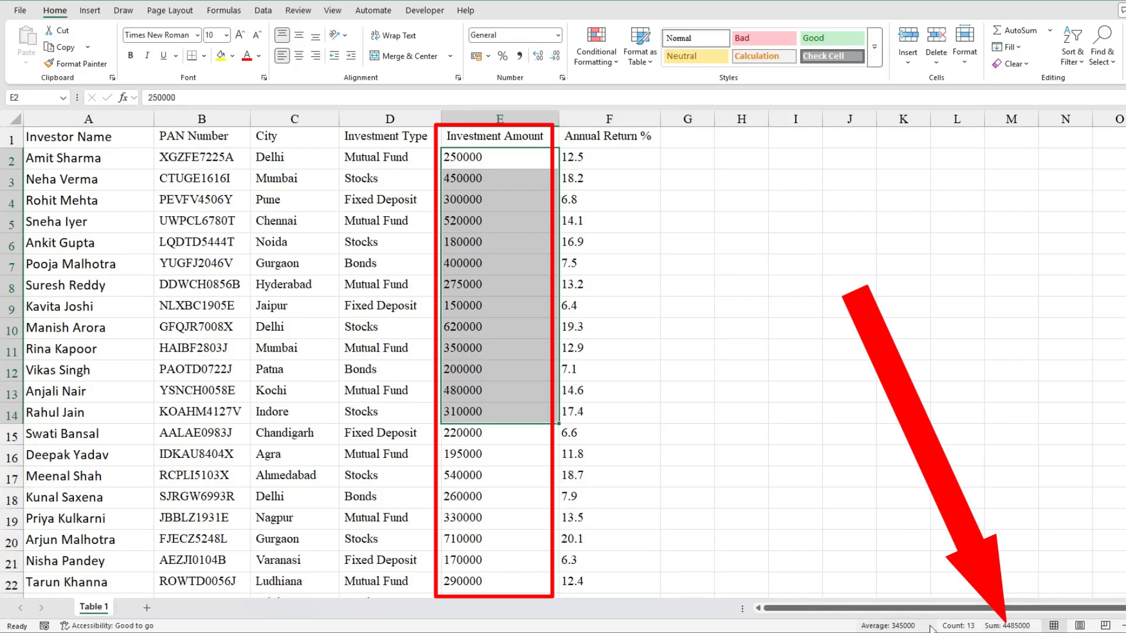
left_click(484, 238)
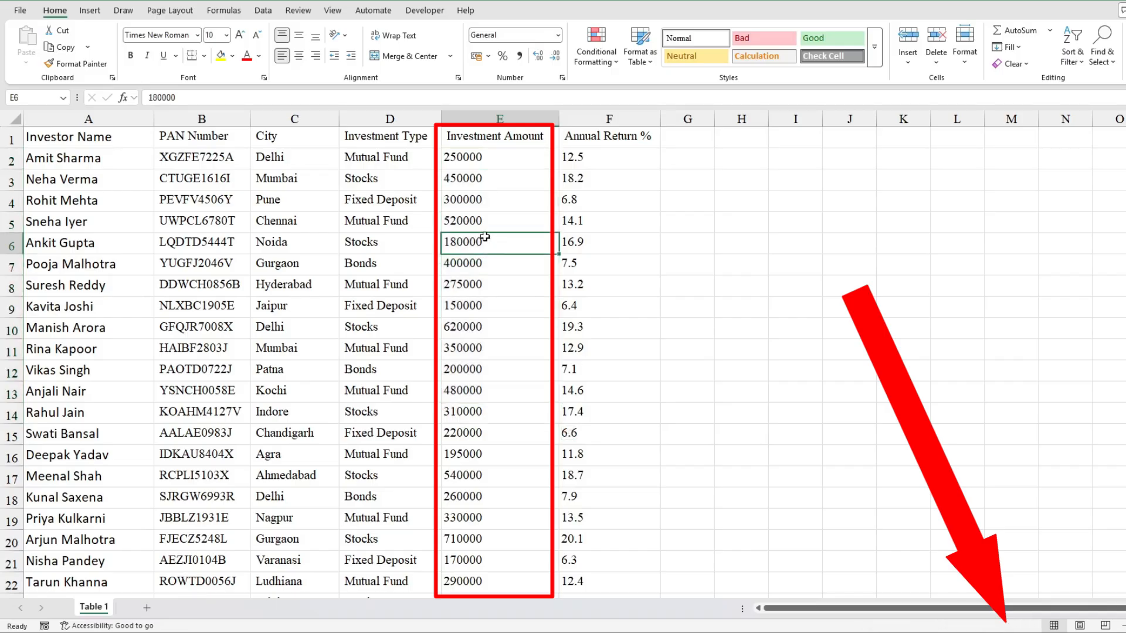
left_click(481, 159)
key("Right")
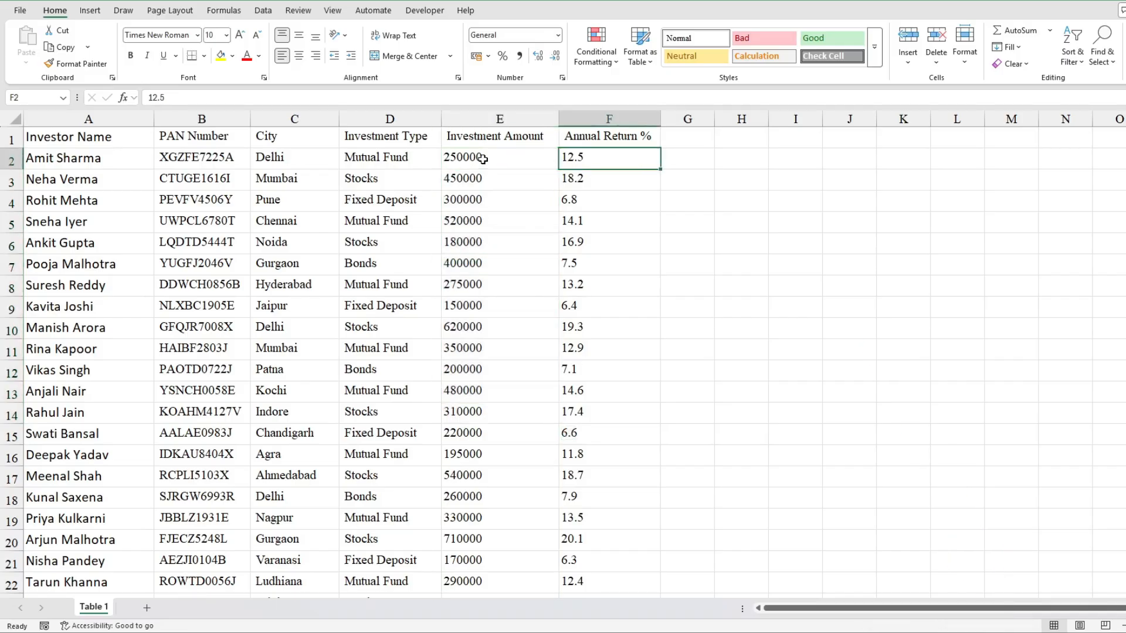
- Examine the first numeric values in the Investment Amount and Annual Return % columns
key("shift+Down")
key("shift+Down")
key("shift+Down")
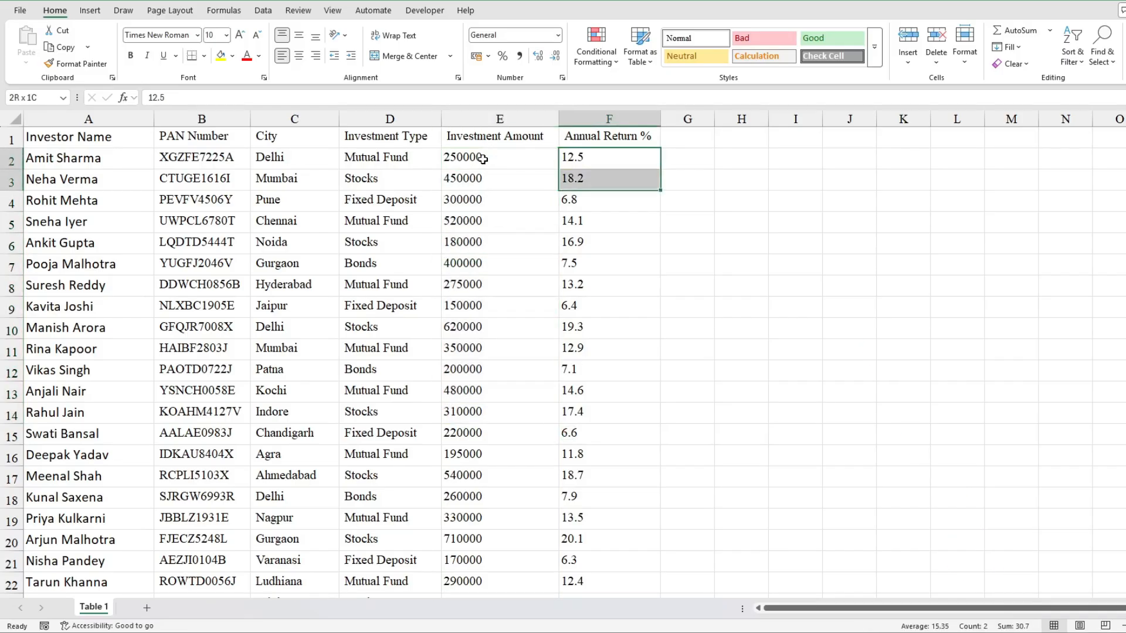
key("shift+Up")
key("shift+Up")
key("shift+Up")
key("shift+Up")
key("Down")
key("Left")
key("Up")
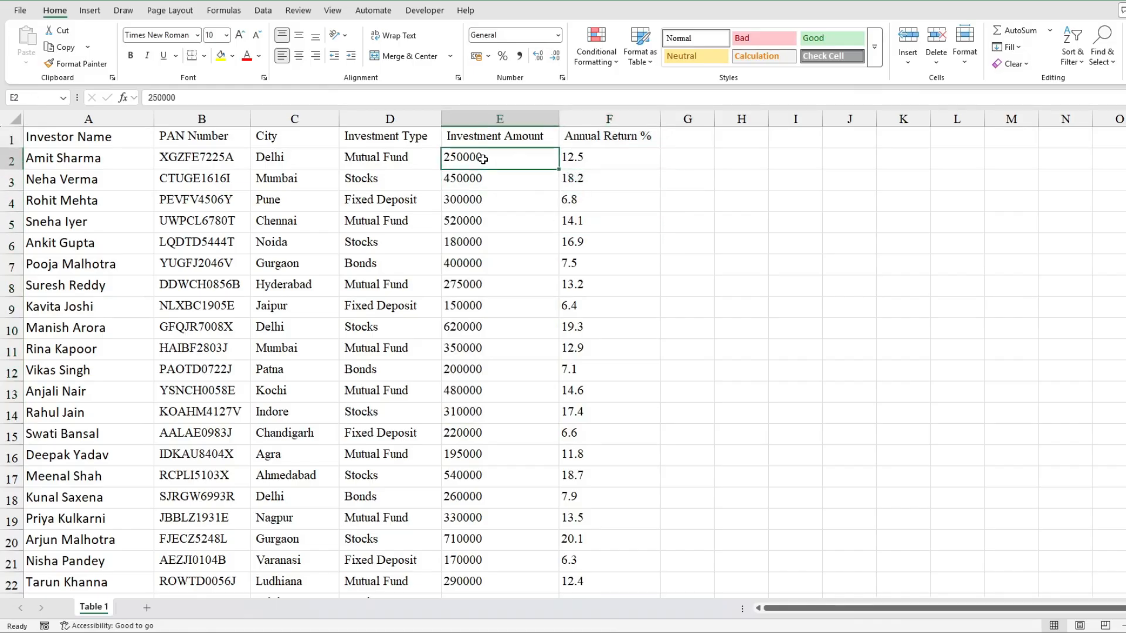
key("shift+Right")
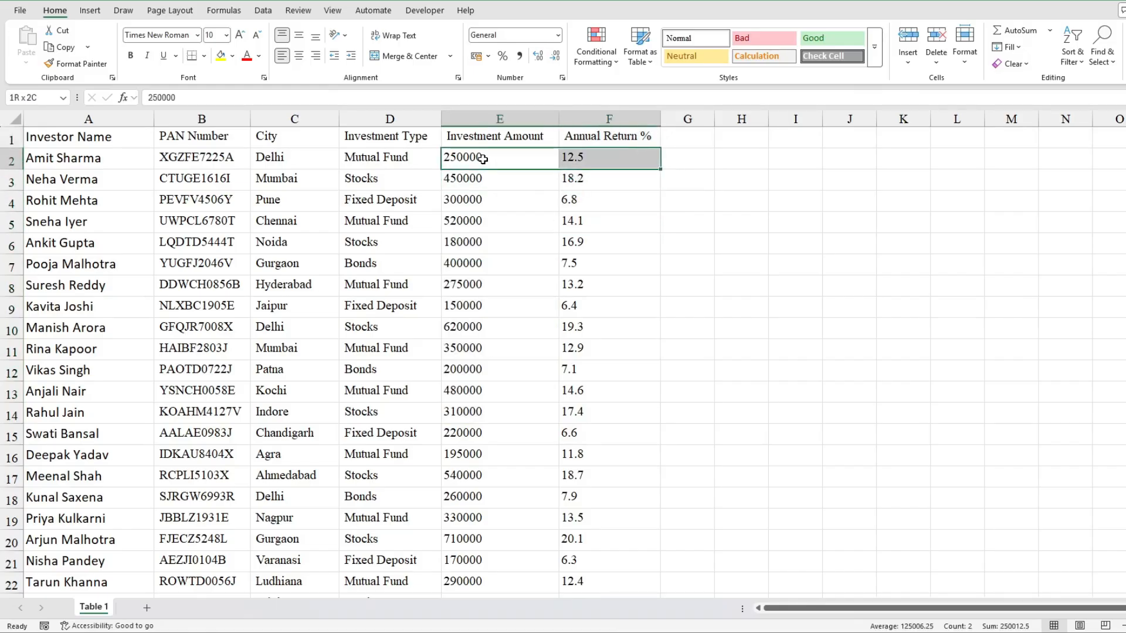
key("shift+Left")
key("shift+Left")
key("shift+Left")
key("shift+Left")
key("shift+Left")
key("Right")
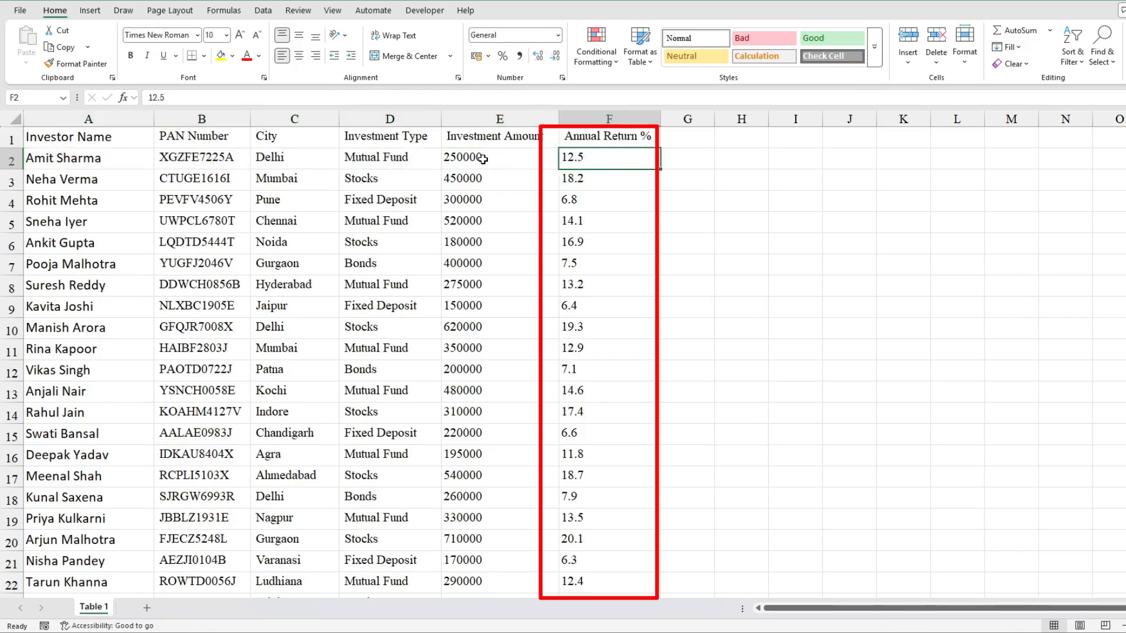
- Check the sum of the first five Annual Return % values in F2:F6
key("shift+Down")
key("shift+Down")
key("shift+Down")
key("shift+Down")
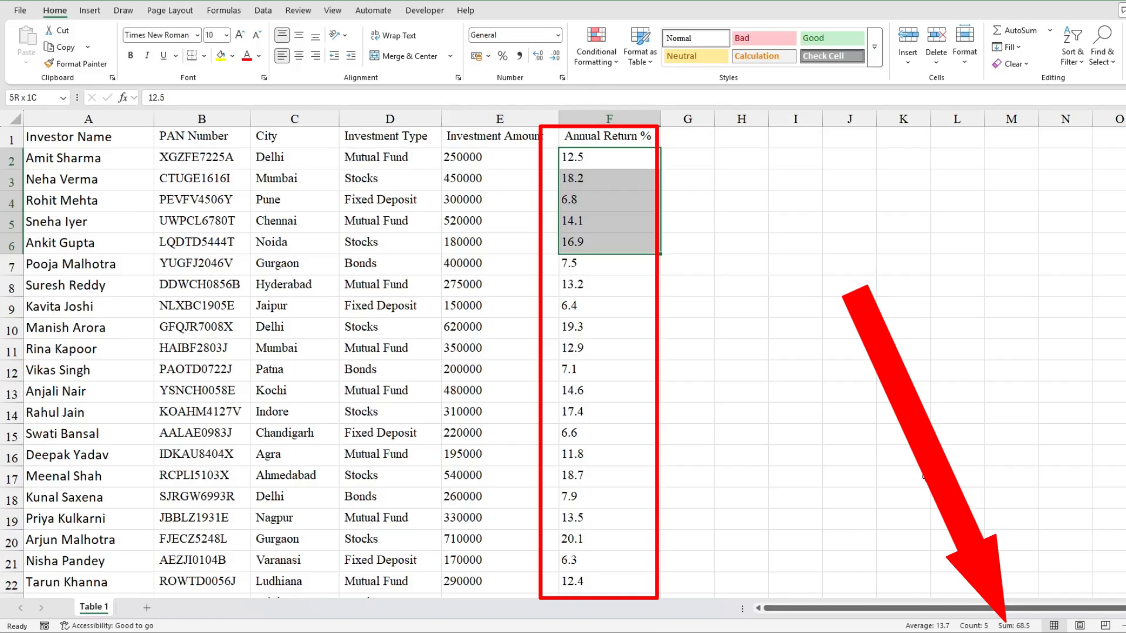
left_click(779, 307)
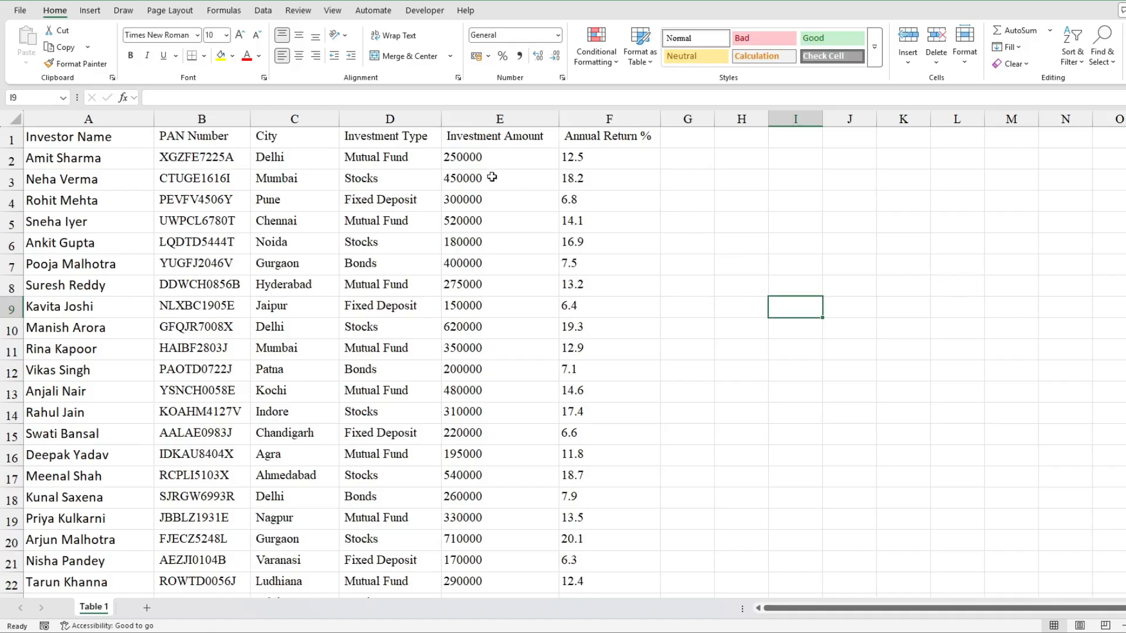
- Right-align all Investment Amount and Annual Return % values in columns E and F, from row 2 to the last record
left_click(463, 158)
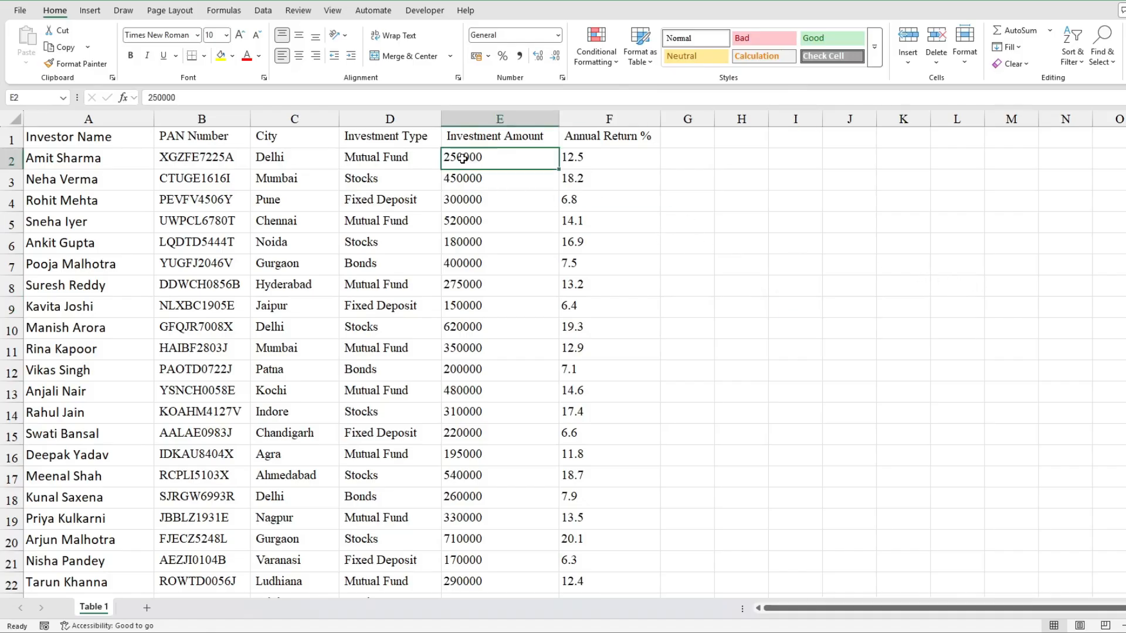
key("shift+Right")
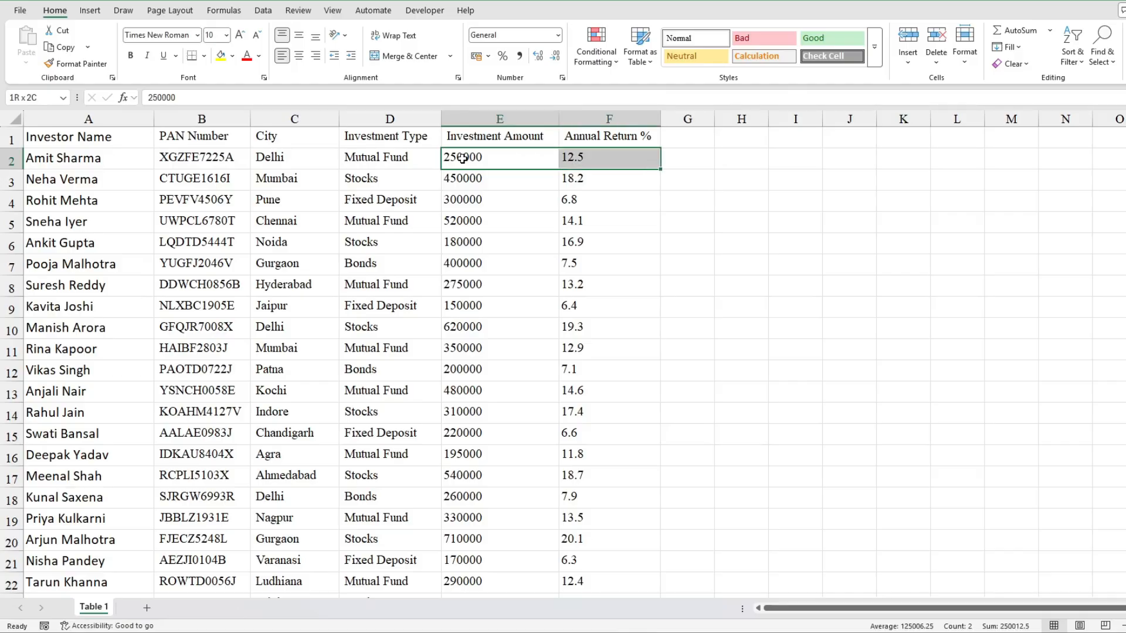
key("ctrl+shift+Down")
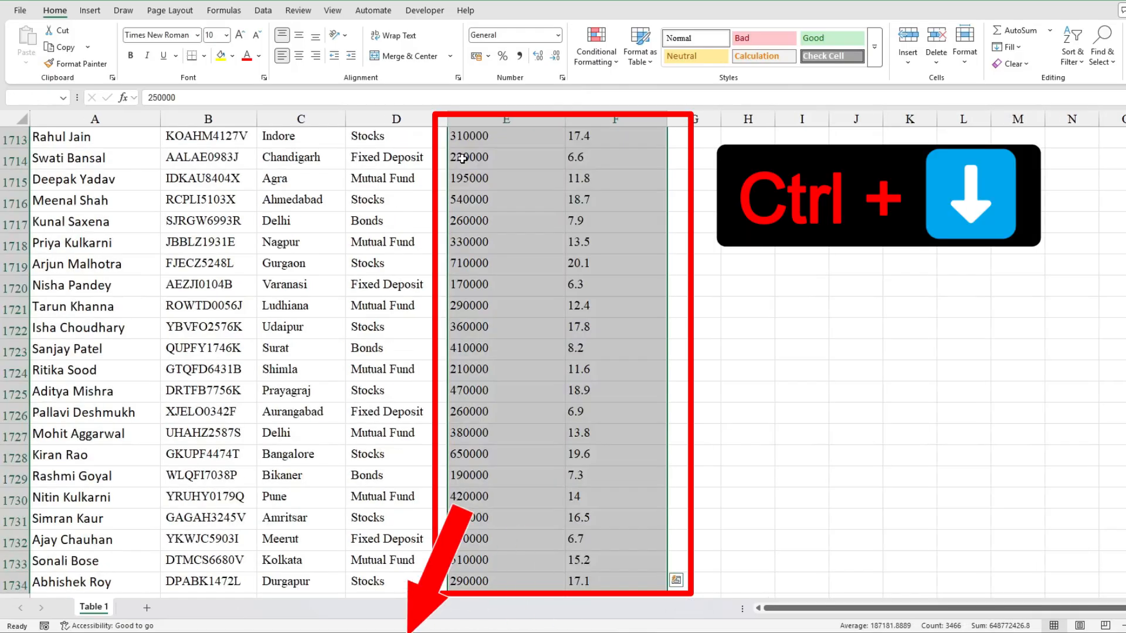
key("ctrl+BackSpace")
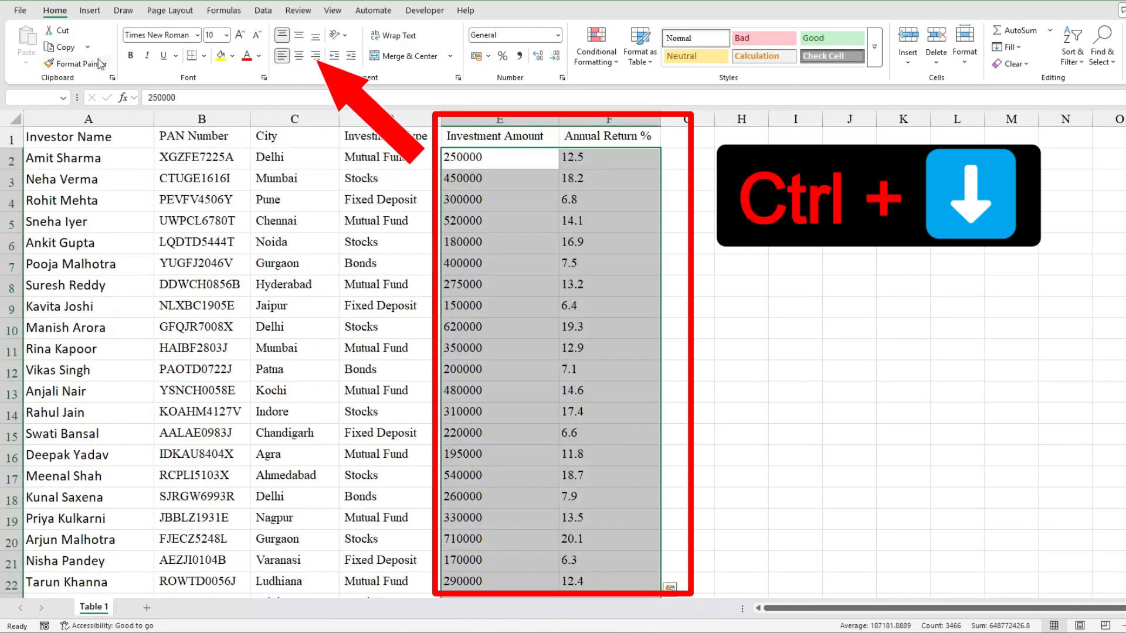
left_click(315, 57)
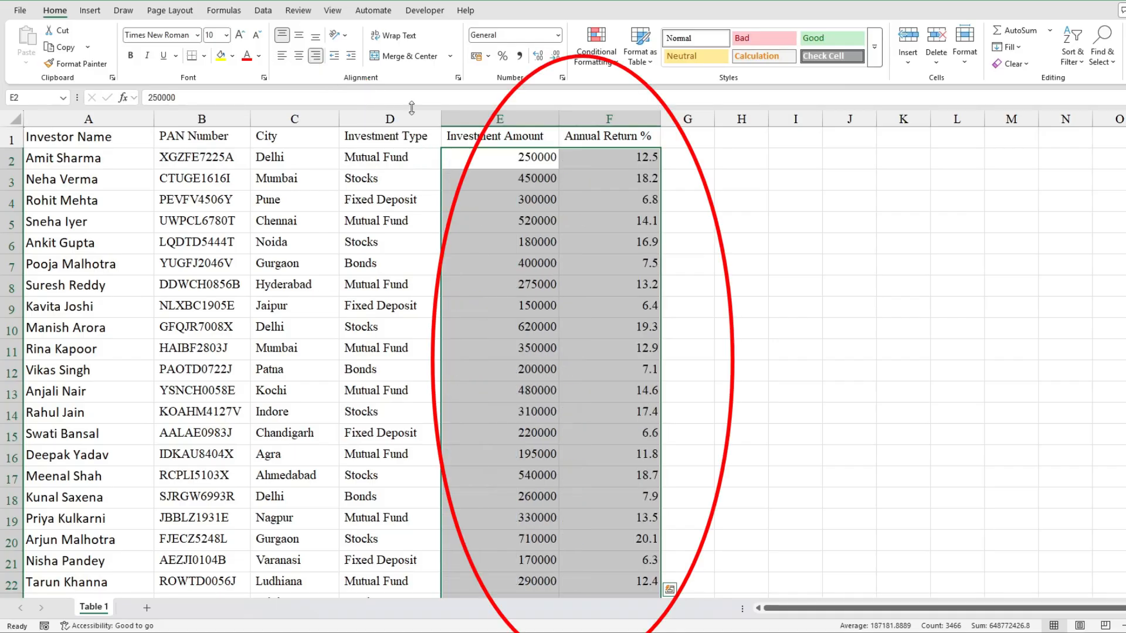
left_click(780, 307)
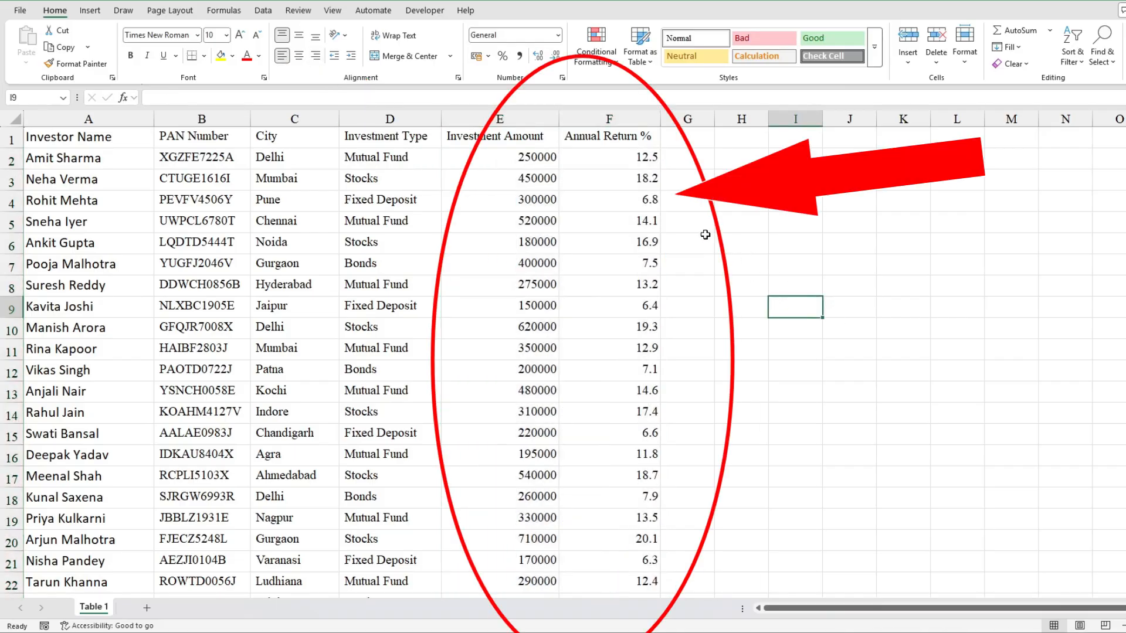
- Check the sum of all Annual Return % values from F2 down to the last record
left_click(626, 157)
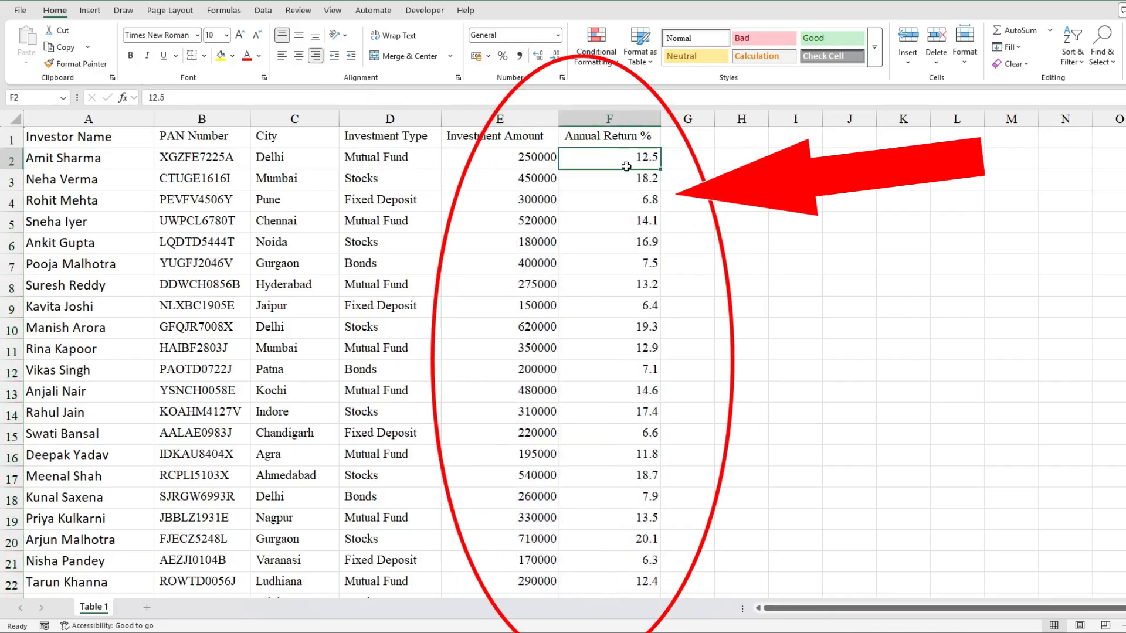
key("ctrl+shift+Down")
key("ctrl+BackSpace")
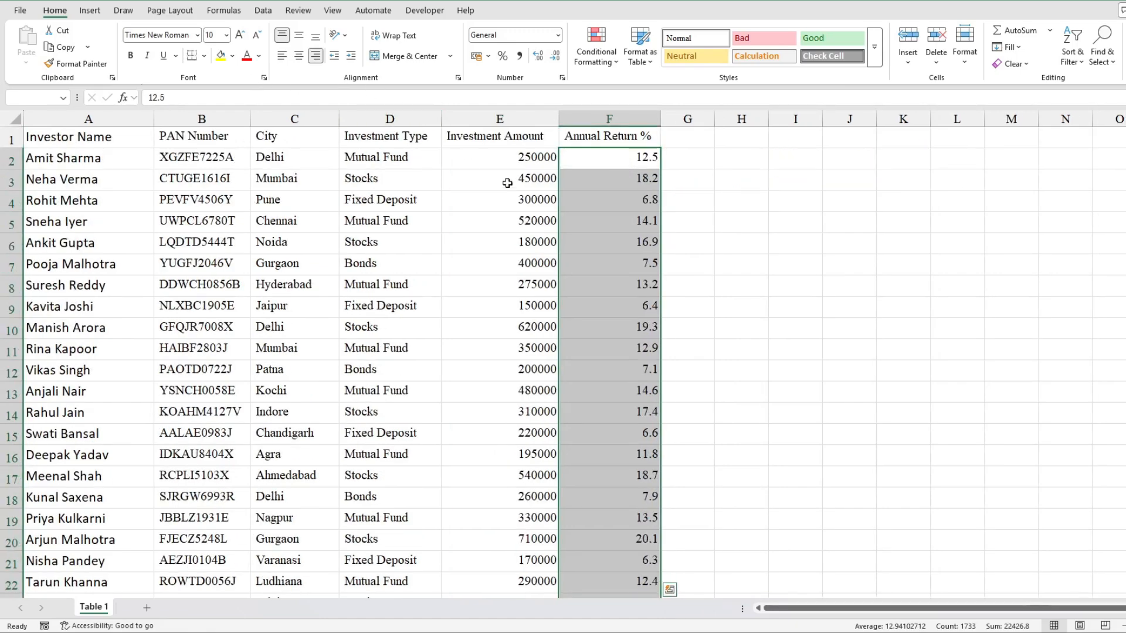
left_click(700, 241)
- Create a PivotTable from the entire data range A1:F1734 on a new worksheet
left_click(79, 141)
key("ctrl+shift+Right")
key("ctrl+a")
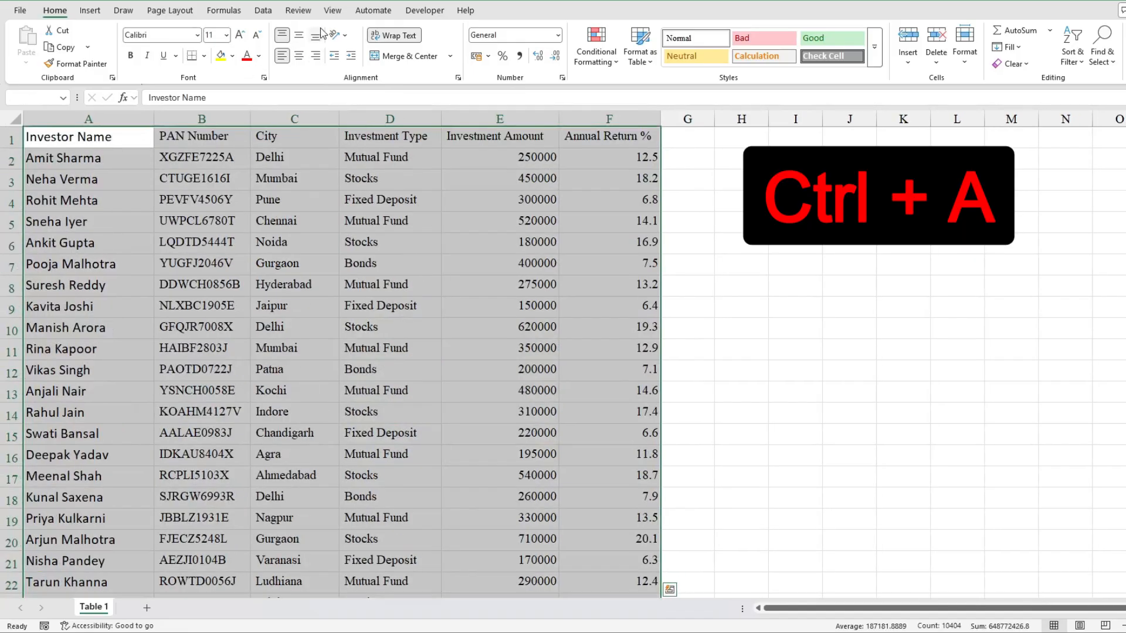
left_click(90, 11)
left_click(23, 51)
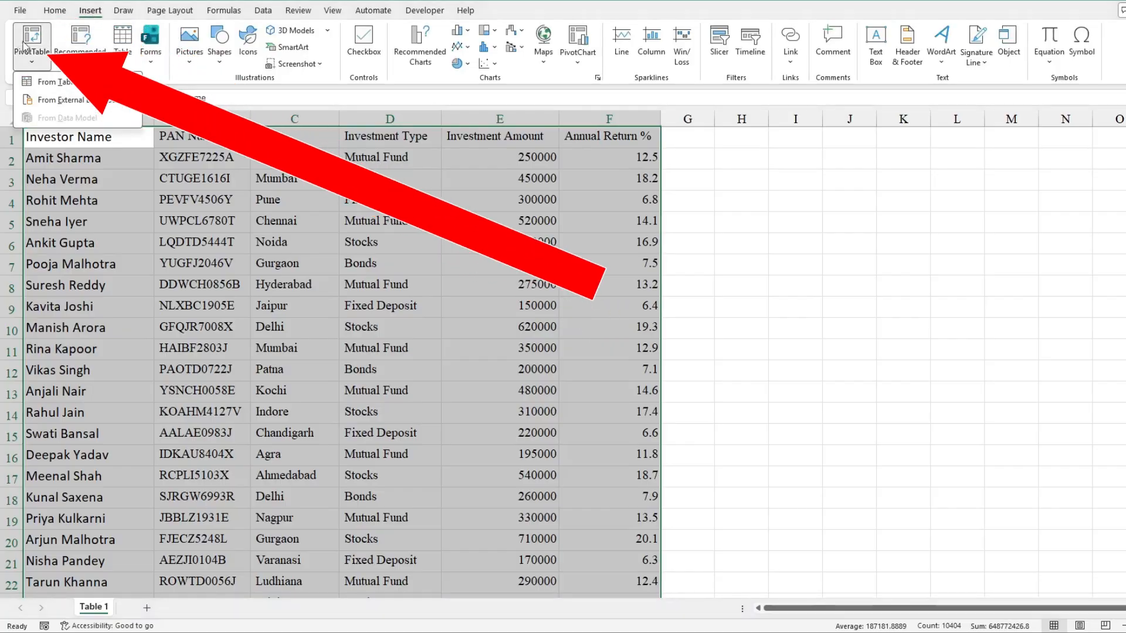
left_click(46, 82)
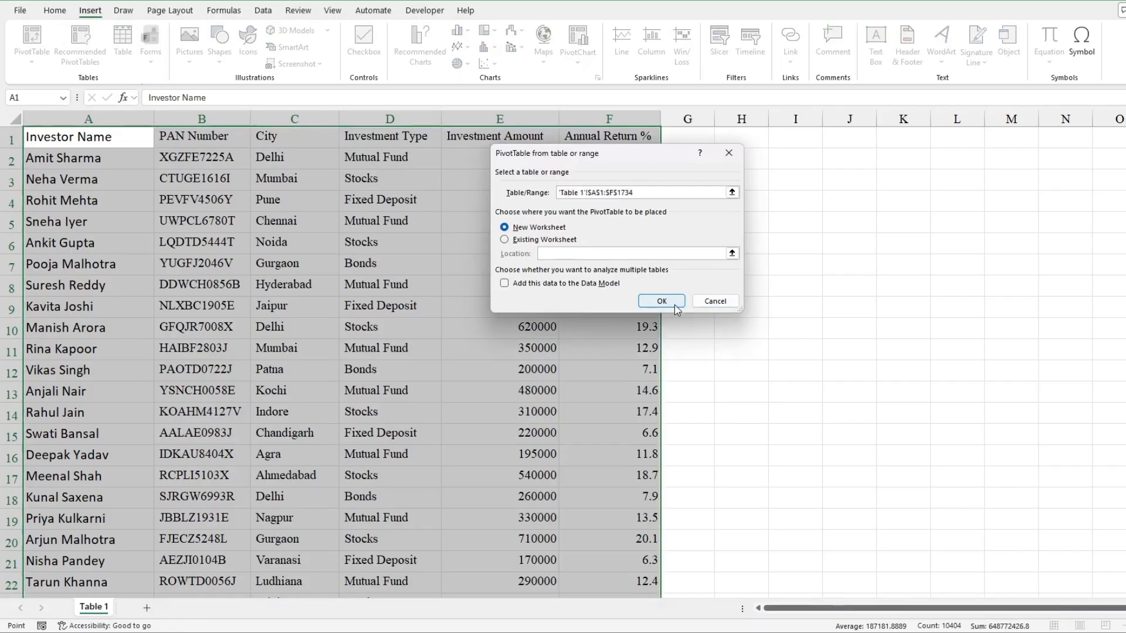
left_click(661, 301)
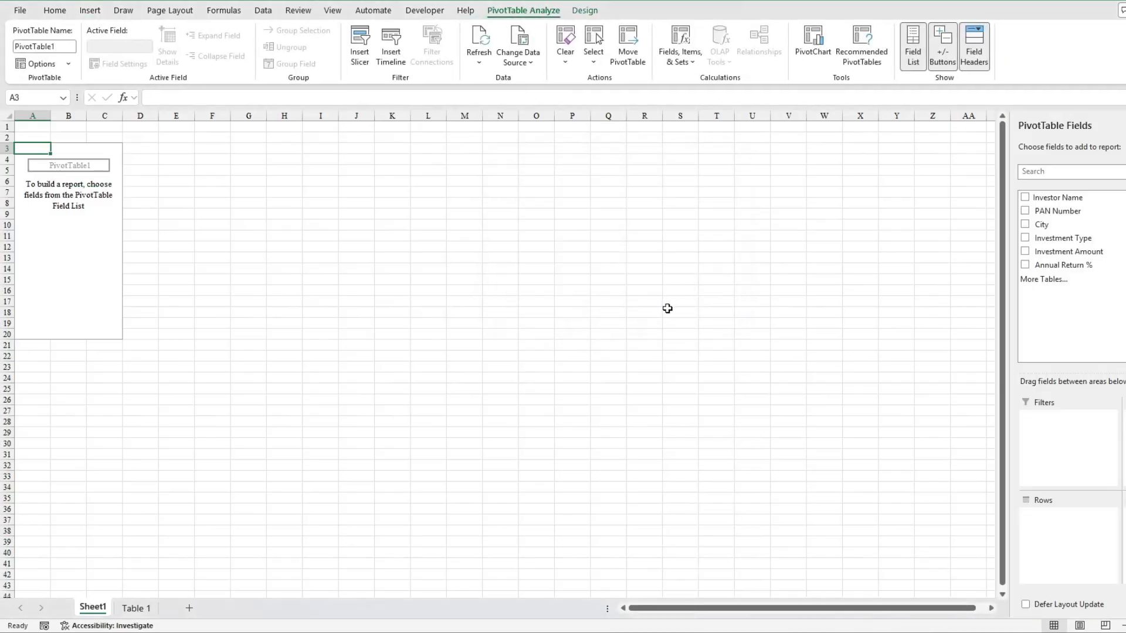
- Build the PivotTable with City in Rows and both Investment Amount and Annual Return % in Values
scroll(499, 352, "up", 4)
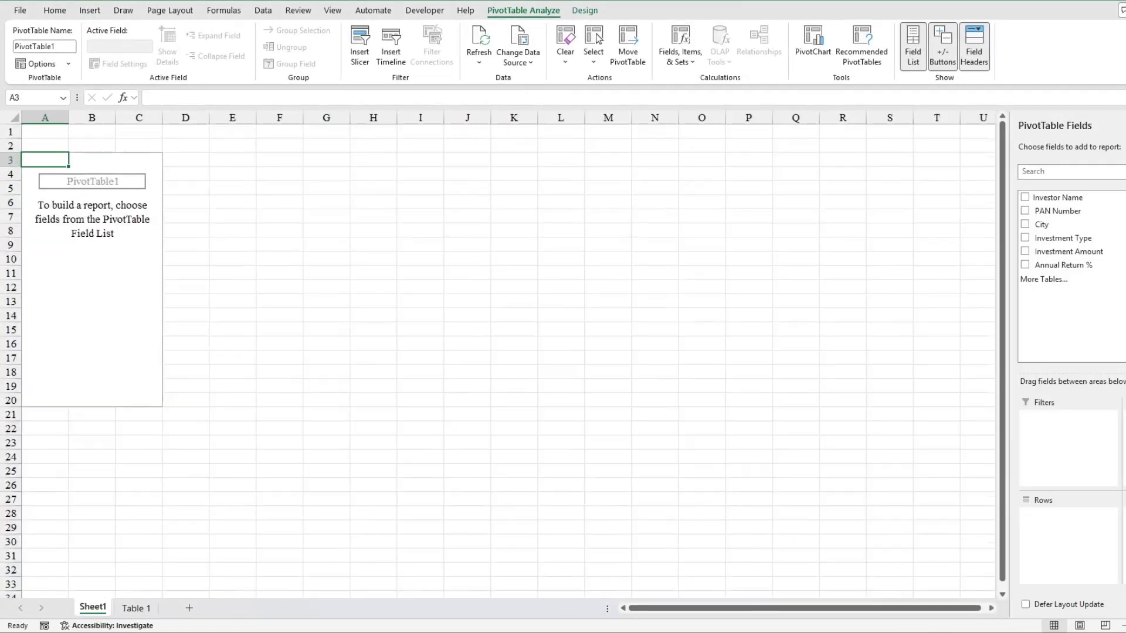
scroll(498, 352, "up", 1)
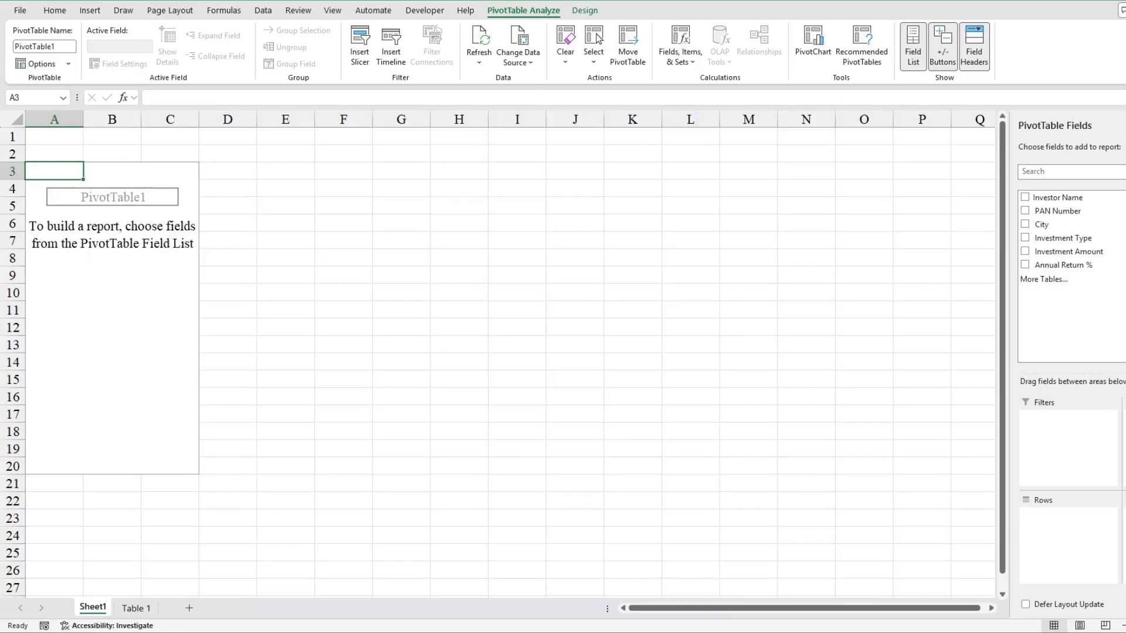
scroll(498, 351, "down", 1)
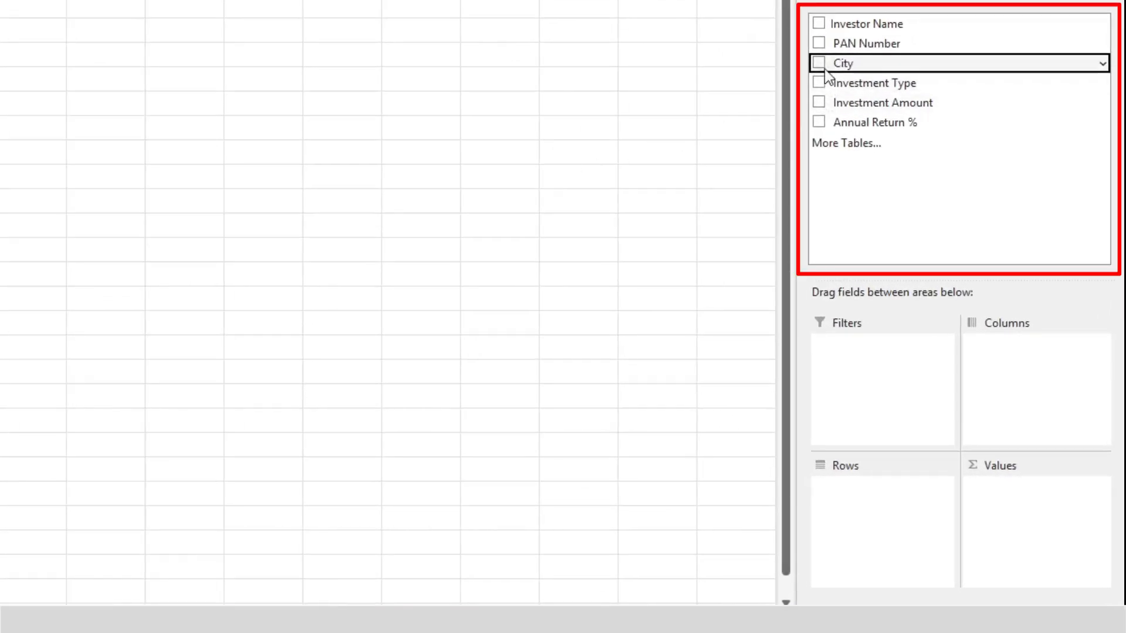
left_click_drag(821, 63, 850, 515)
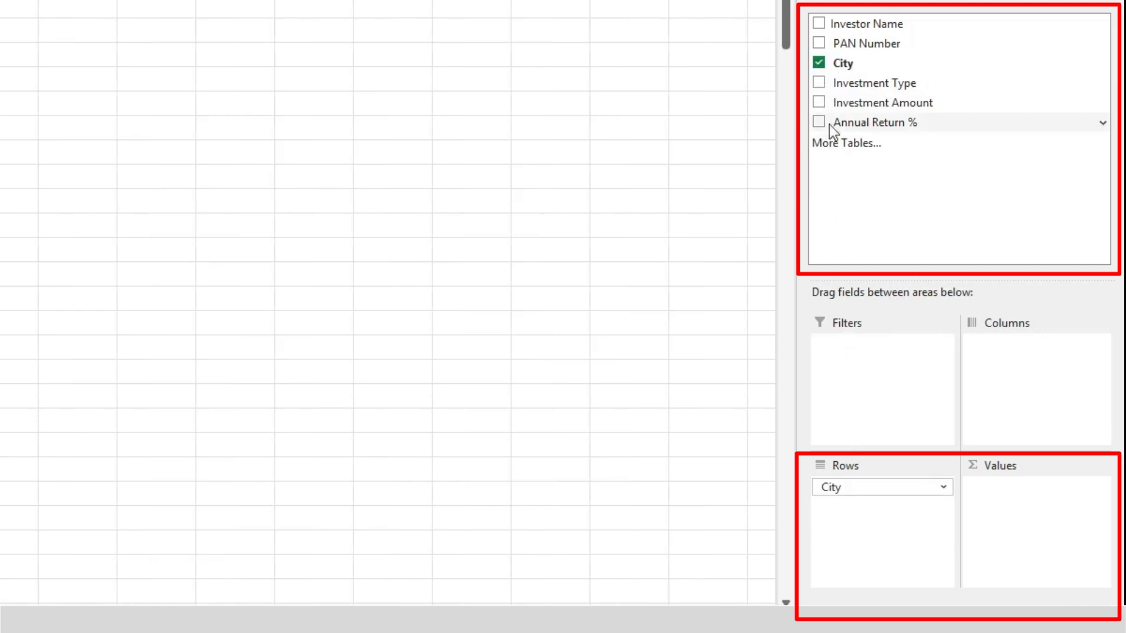
left_click_drag(1034, 512, 1033, 512)
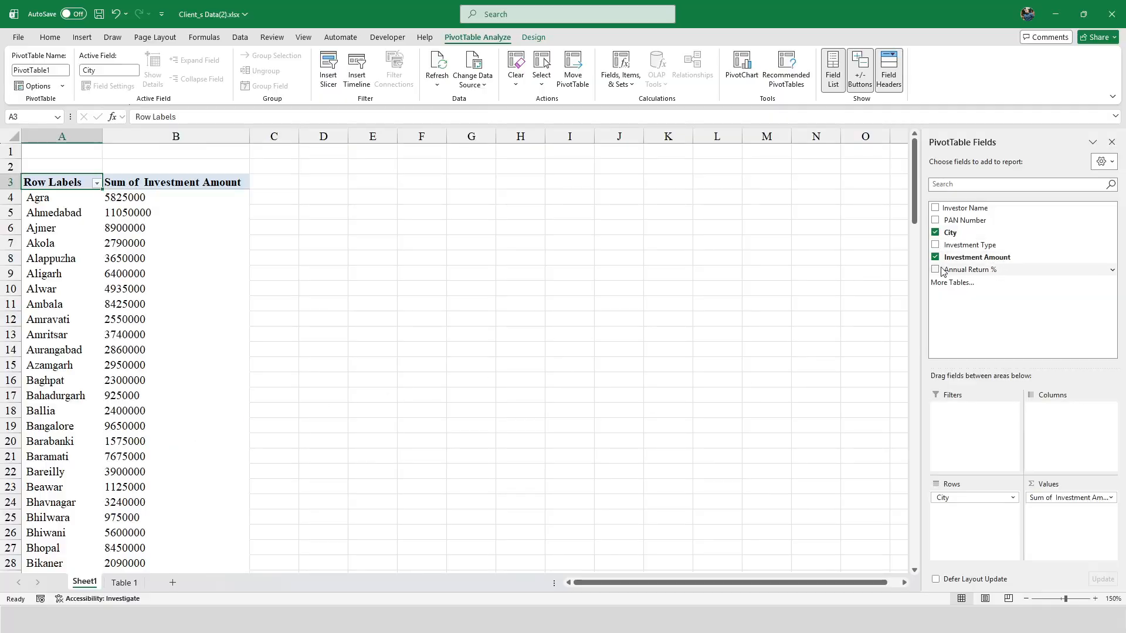
left_click_drag(936, 270, 1072, 542)
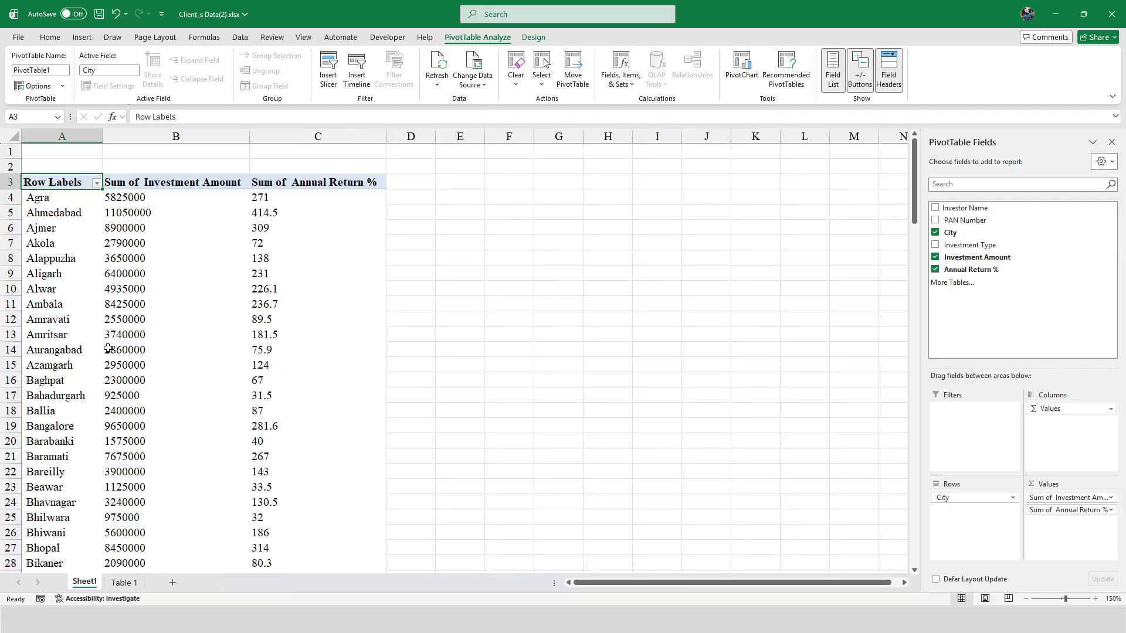
- Compare the summed Investment Amount and summed Annual Return % for the first cities in the PivotTable
left_click(118, 200)
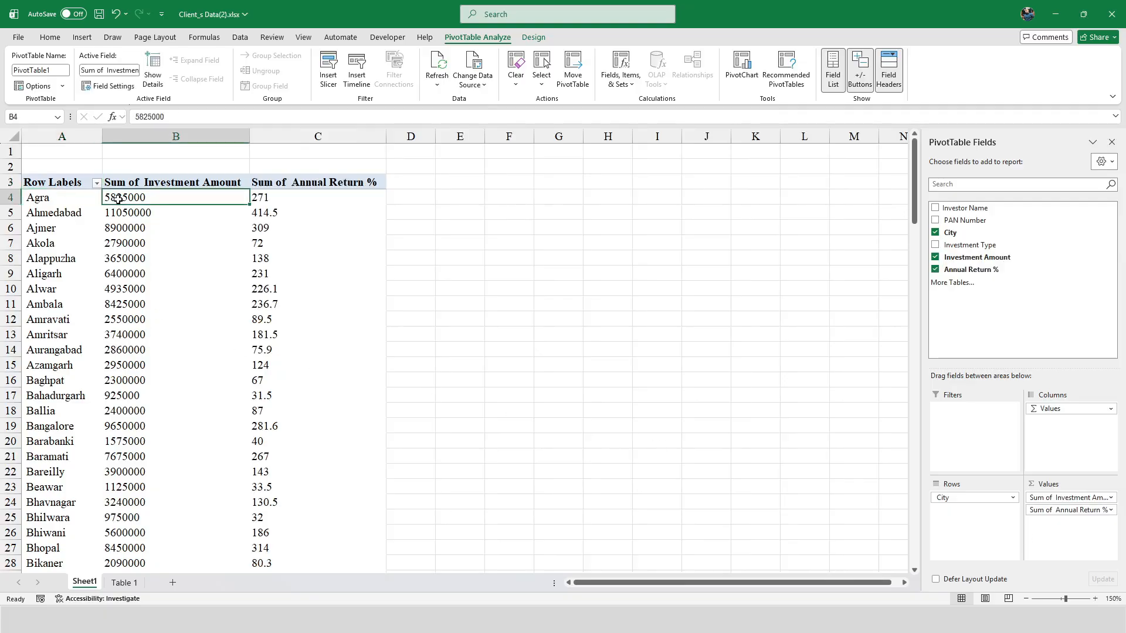
left_click(284, 218)
right_click(304, 203)
key("Escape")
left_click_drag(137, 204, 158, 289)
left_click(313, 198)
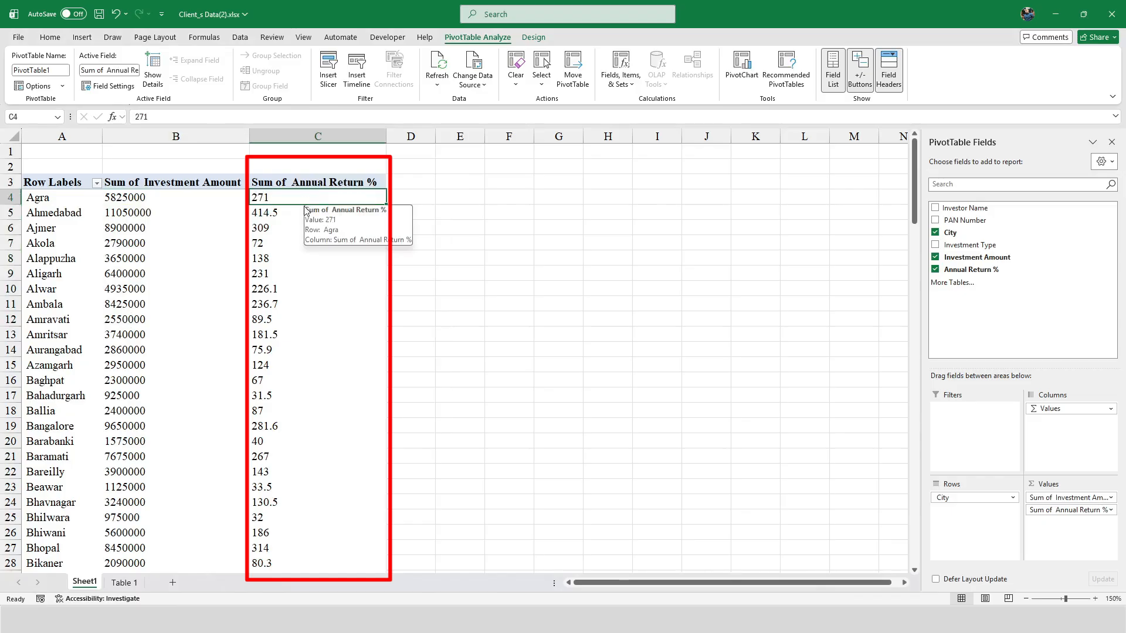
key("Left")
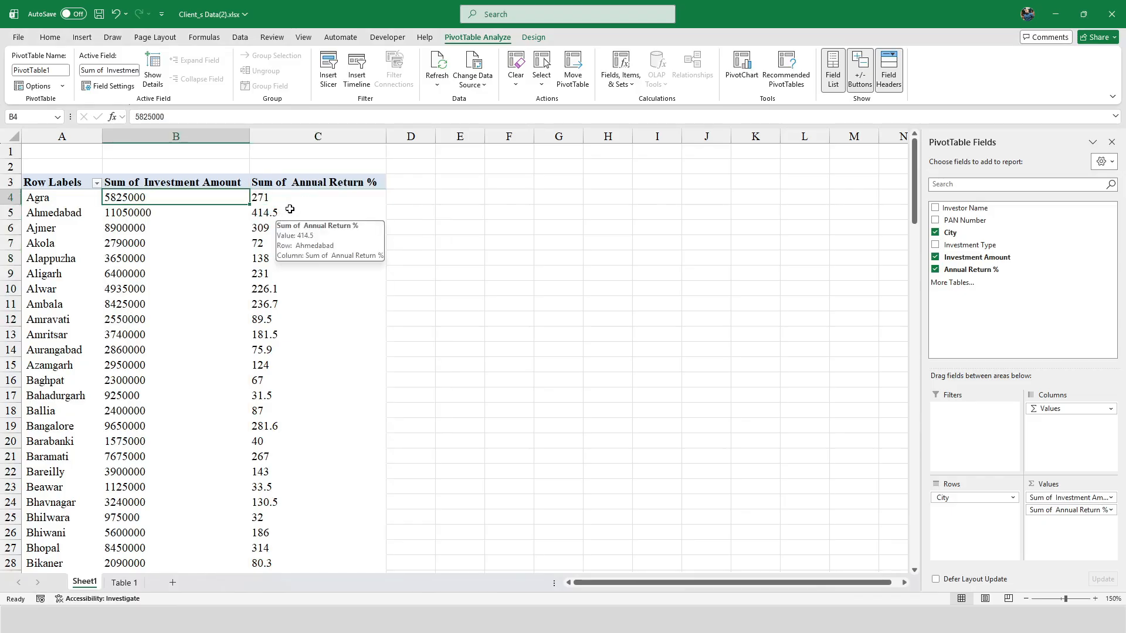
left_click(295, 204)
right_click(298, 201)
left_click(279, 203)
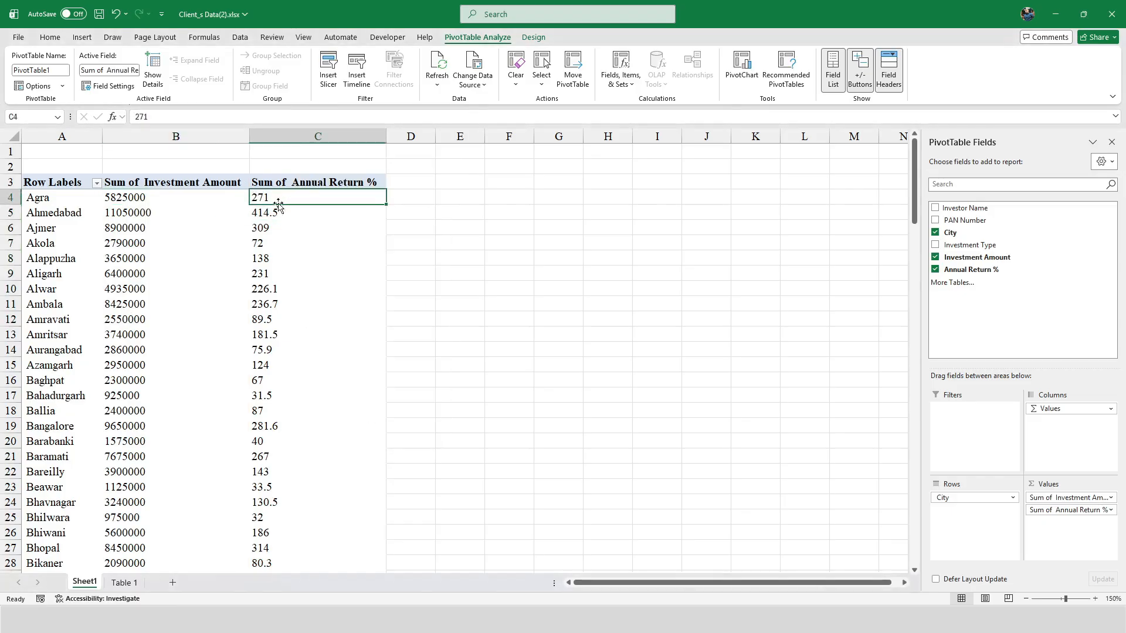
left_click_drag(136, 203, 136, 316)
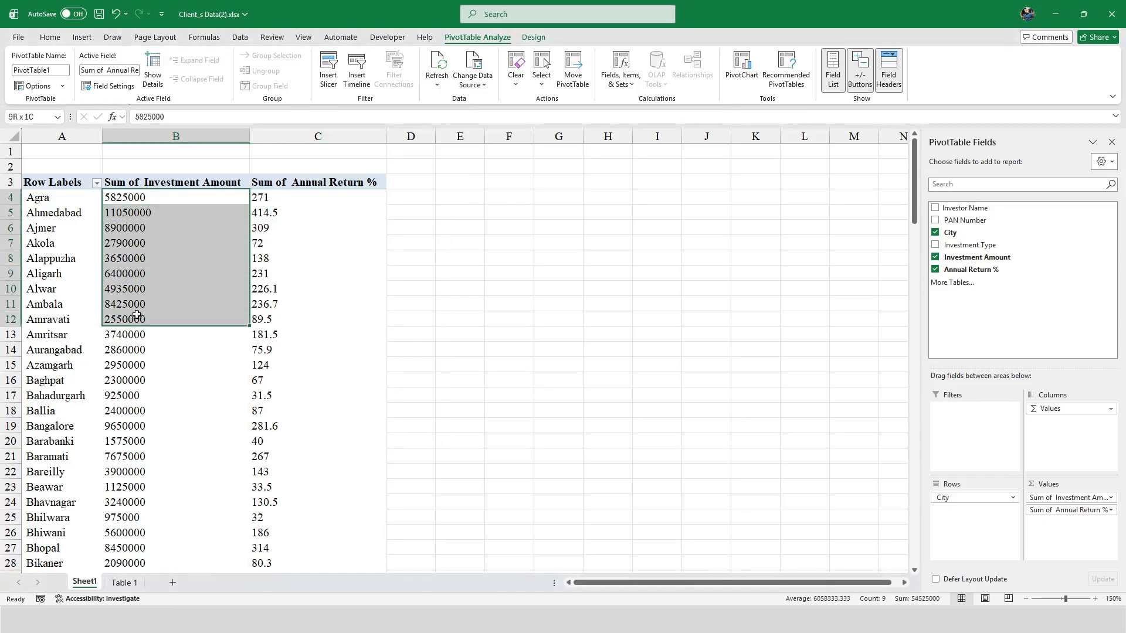
left_click(307, 204)
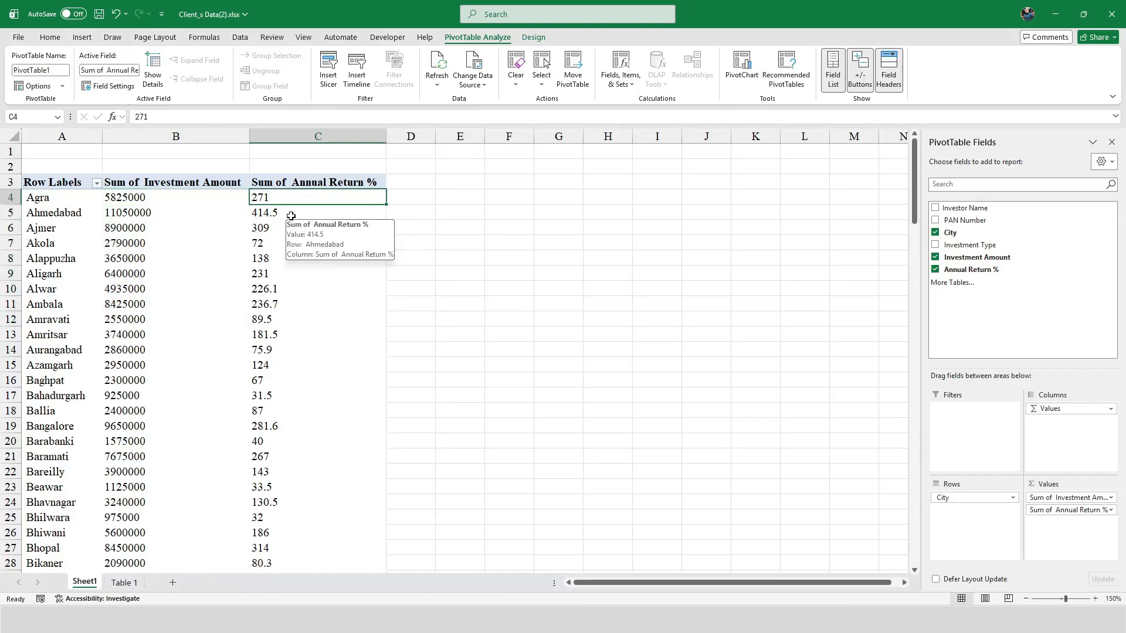
- Summarize the PivotTable's Annual Return % values by Average
right_click(256, 240)
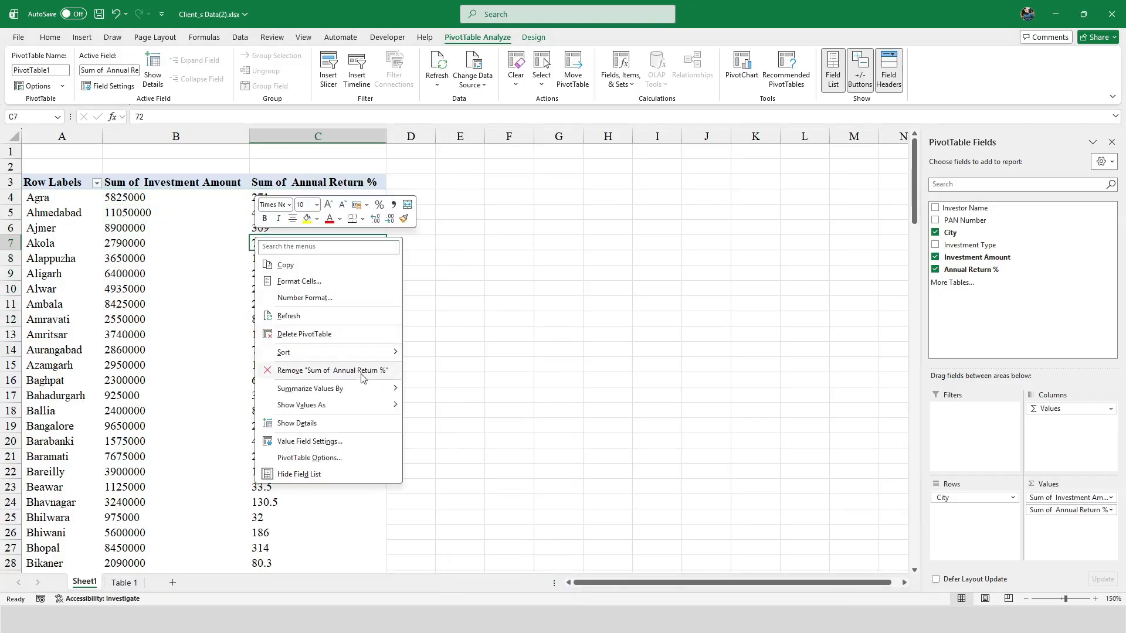
mouse_move(338, 395)
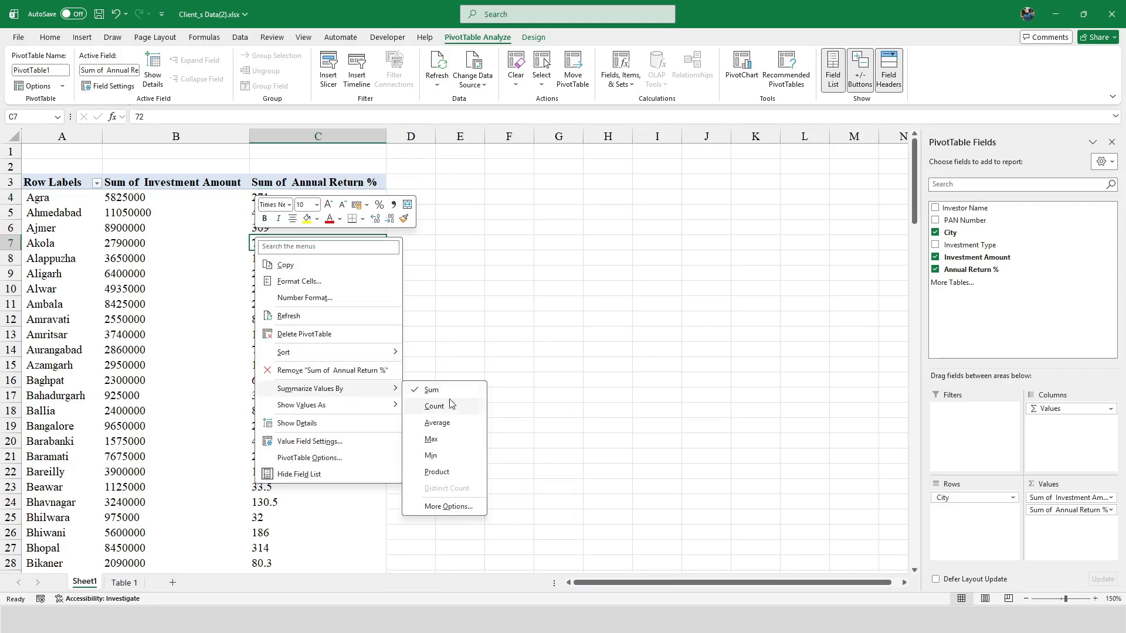
left_click(447, 422)
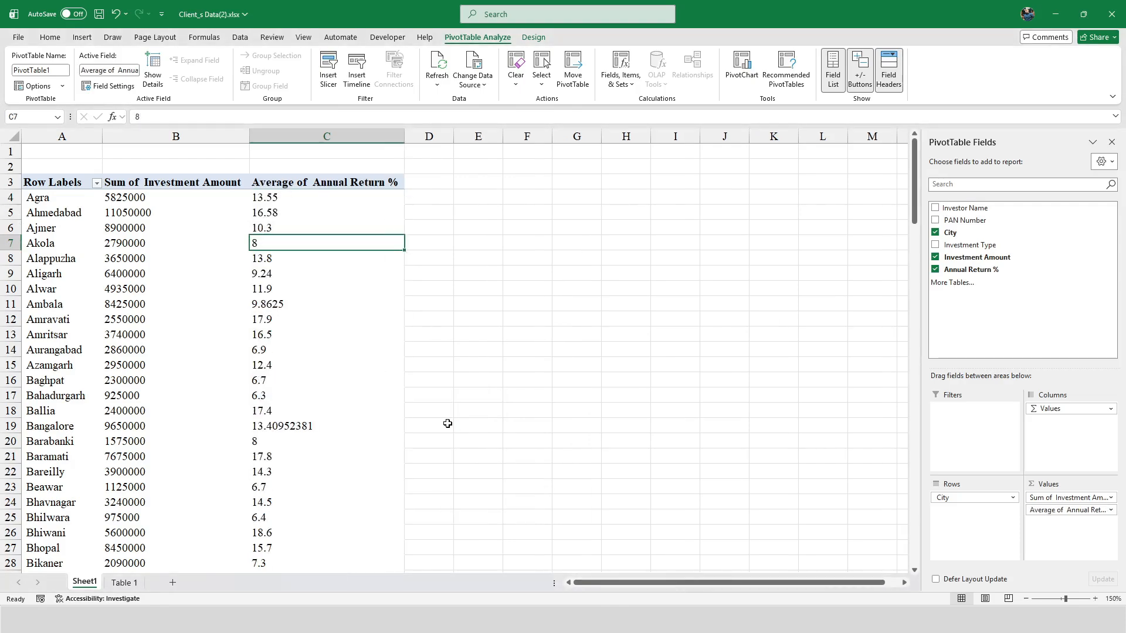
- Examine the average Annual Return % values from Ambala up to Agra in the PivotTable
left_click(339, 301)
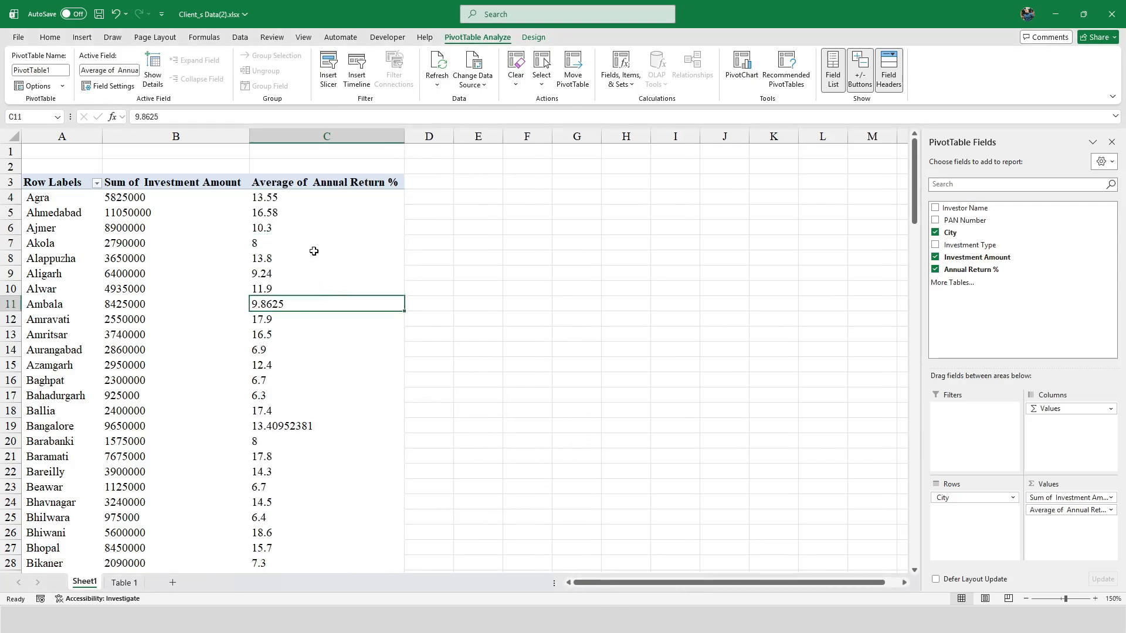
key("Up")
key("Up")
key("Up")
key("Up")
key("Up")
key("Up")
key("Up")
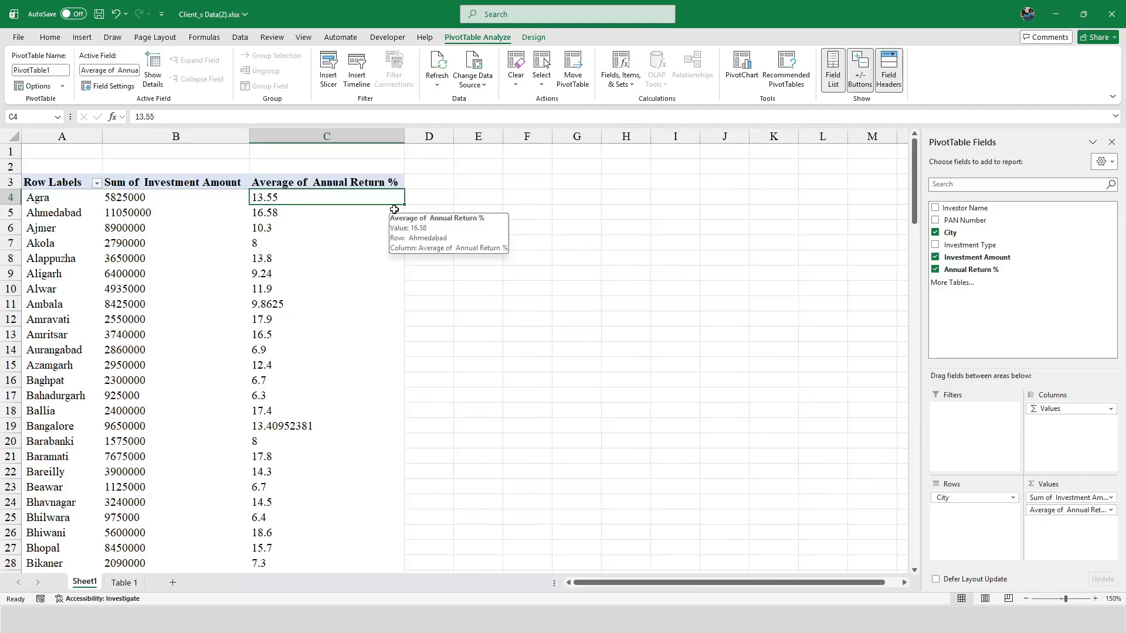
- Format all Average of Annual Return % values in the PivotTable, including the Grand Total, to two decimal places
key("ctrl+shift+Down")
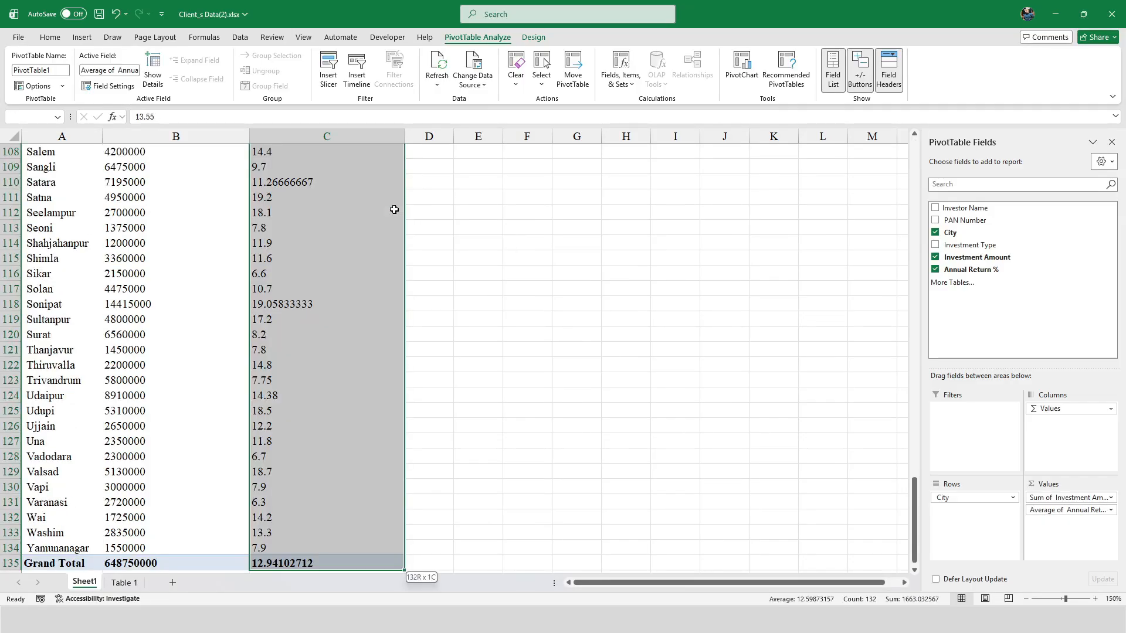
left_click(50, 37)
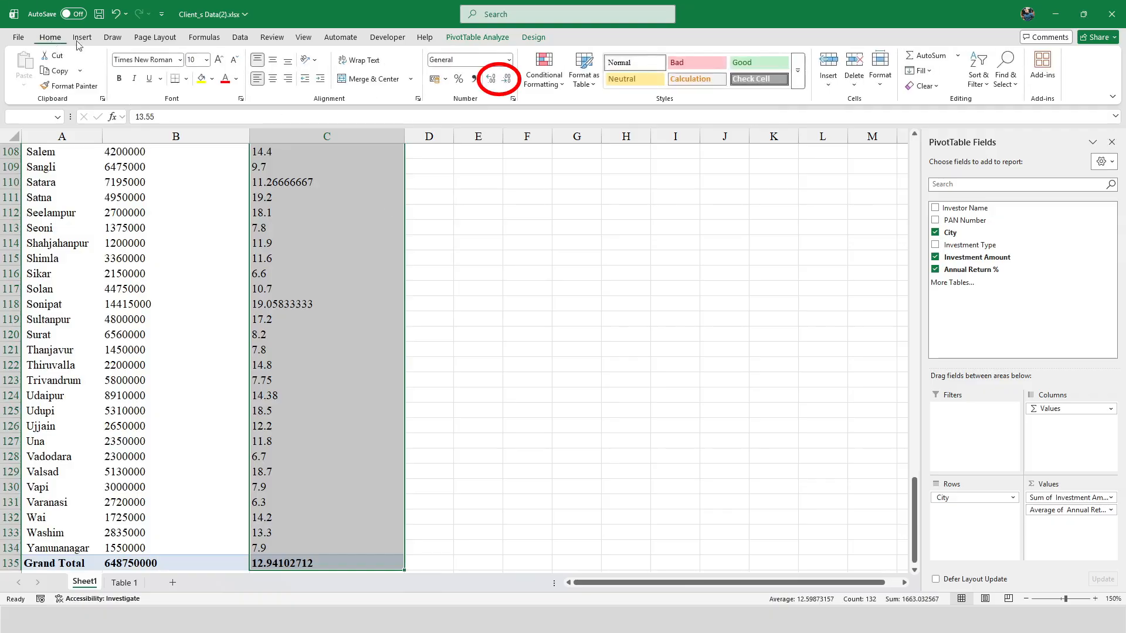
left_click(505, 81)
left_click(506, 83)
left_click(491, 80)
left_click(491, 79)
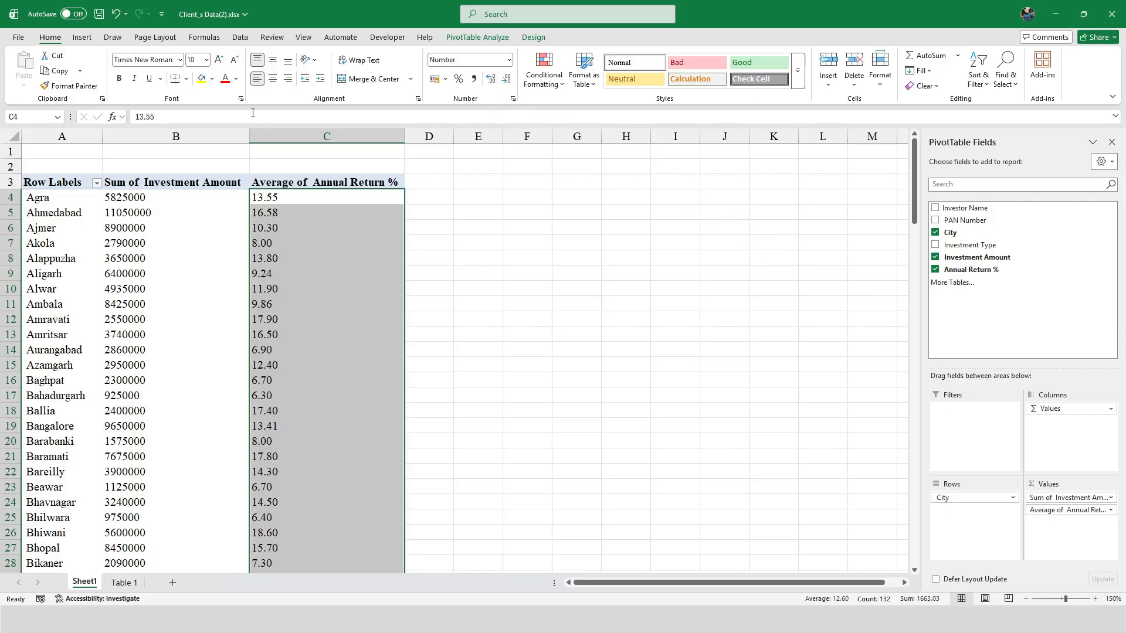
- Right-align the Average of Annual Return % and Sum of Investment Amount values from Agra down to the Grand Total
left_click(288, 81)
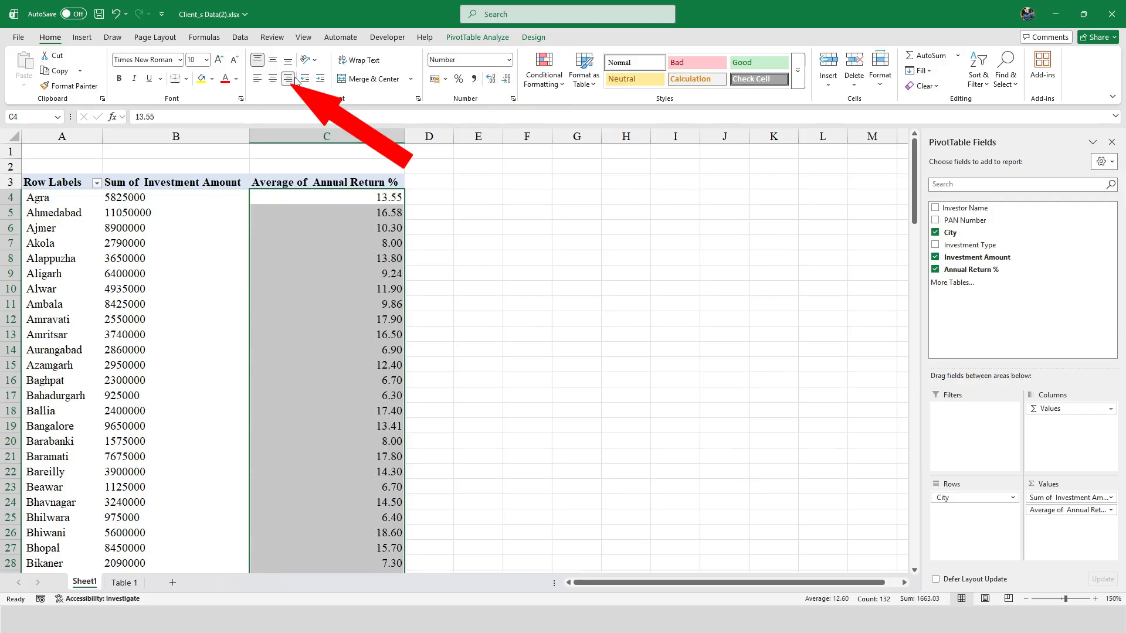
left_click(166, 197)
key("ctrl+shift+Down")
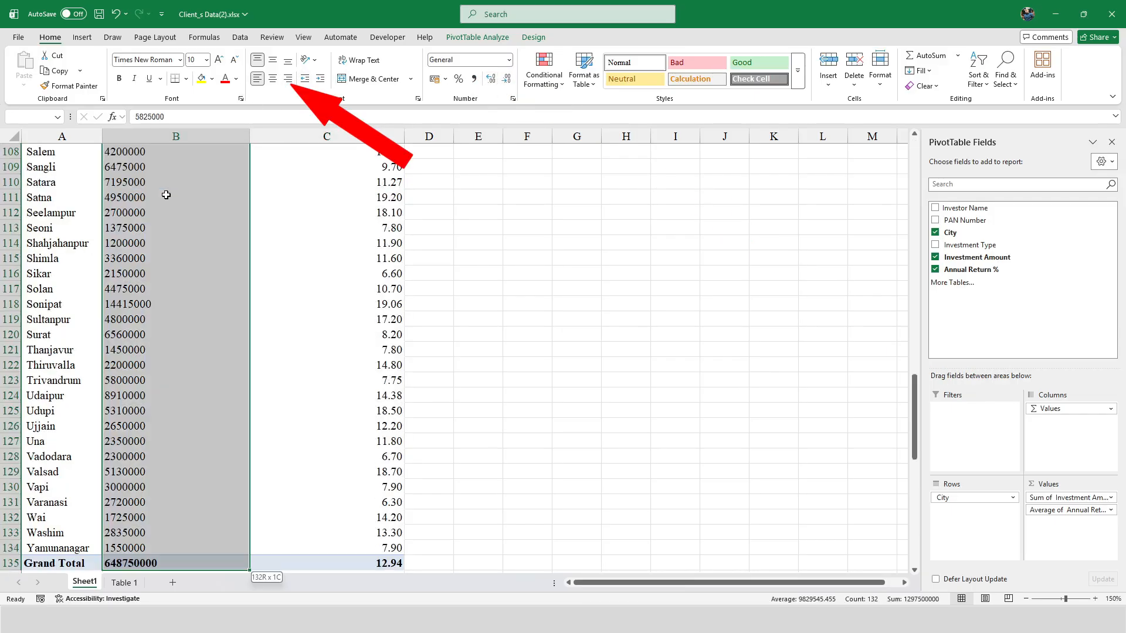
left_click(289, 80)
left_click(478, 289)
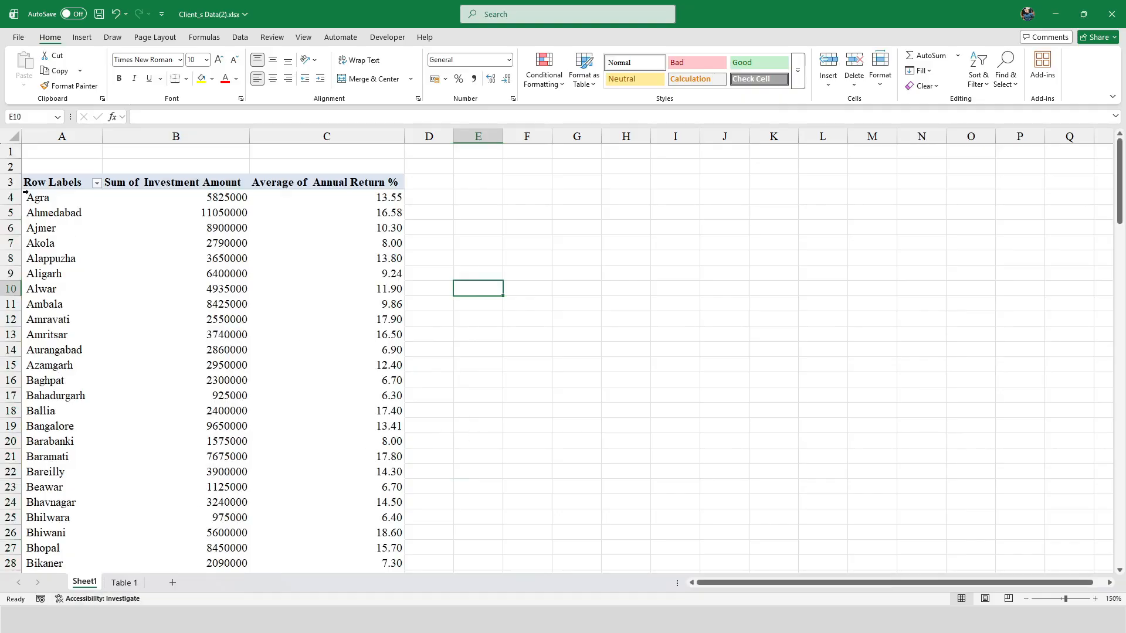
- Review the formatted PivotTable's investment amounts and average returns for all cities down to the Grand Total row
scroll(325, 350, "down", 20)
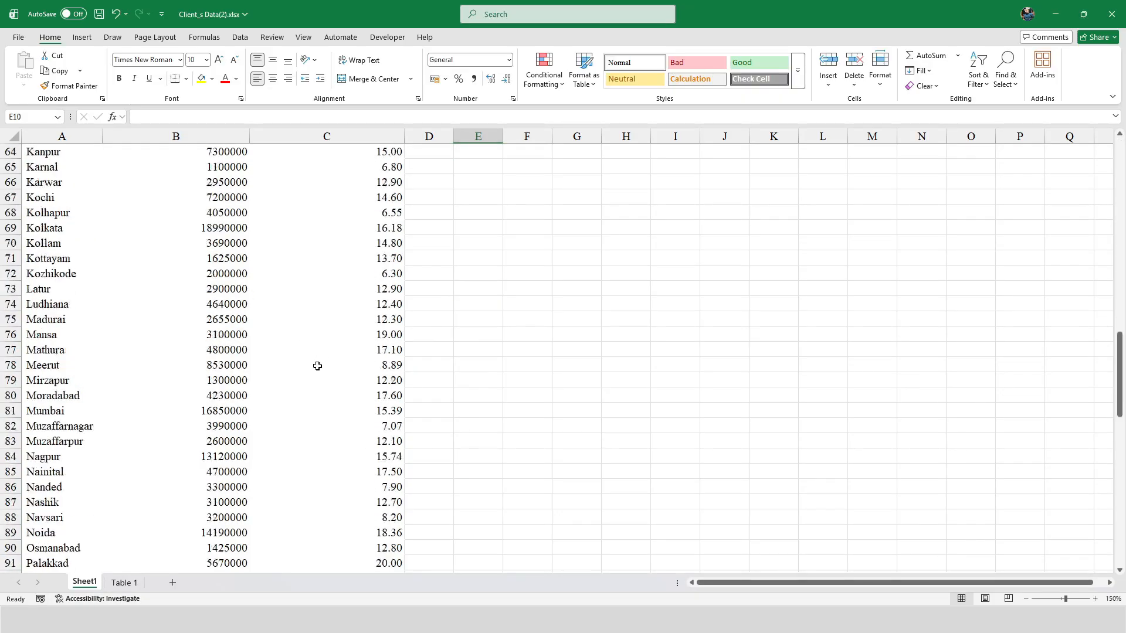
scroll(316, 370, "up", 6)
scroll(316, 369, "down", 20)
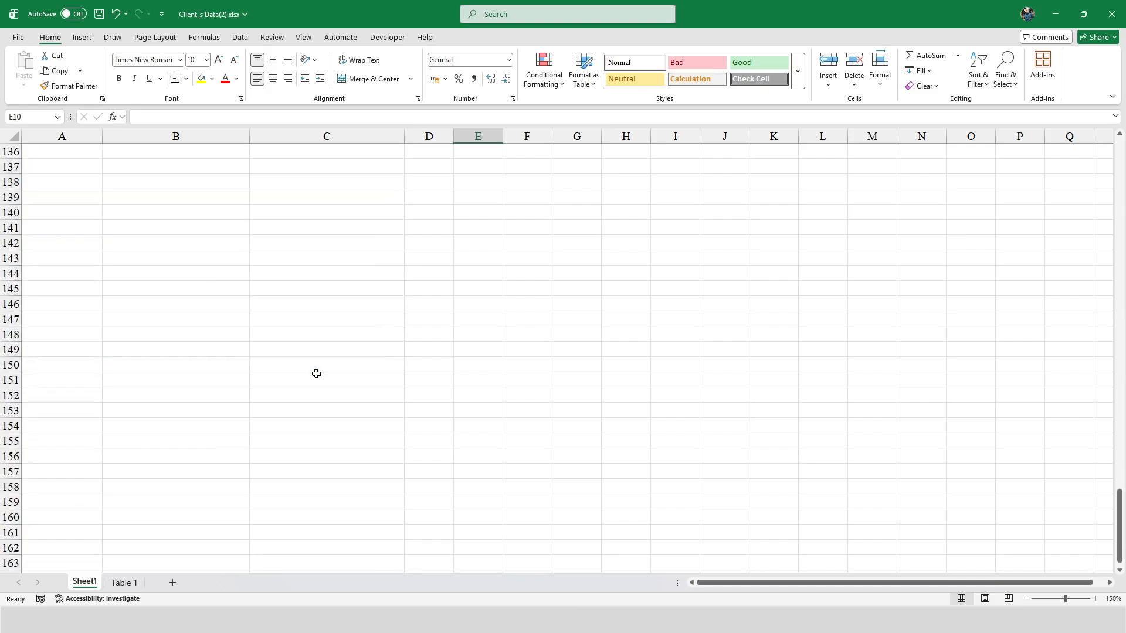
scroll(317, 373, "up", 4)
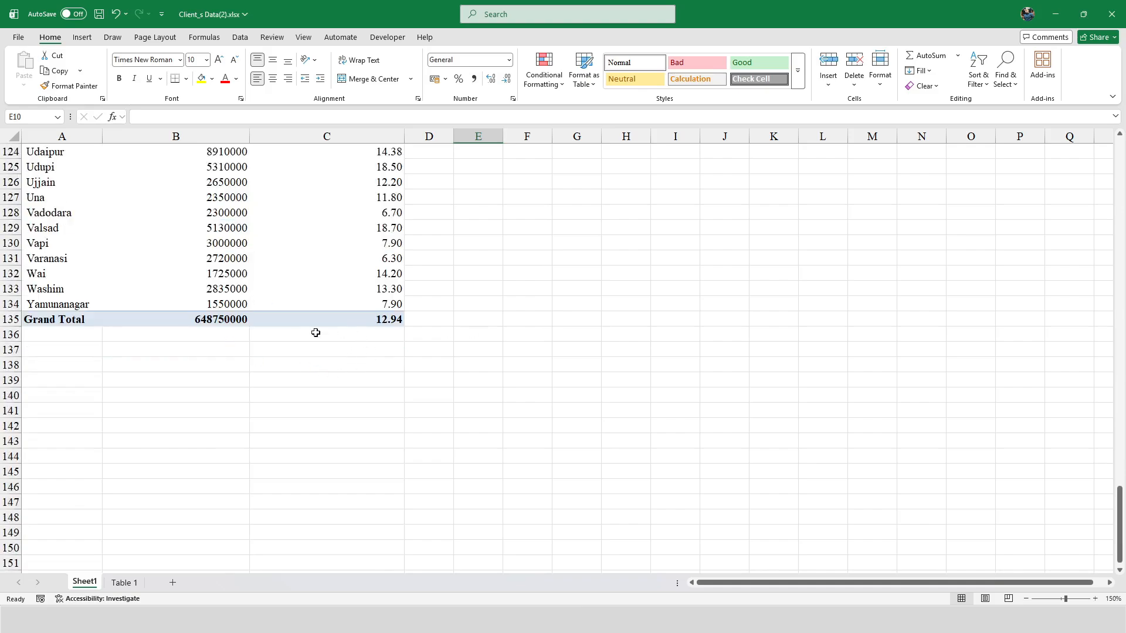
scroll(325, 513, "up", 5)
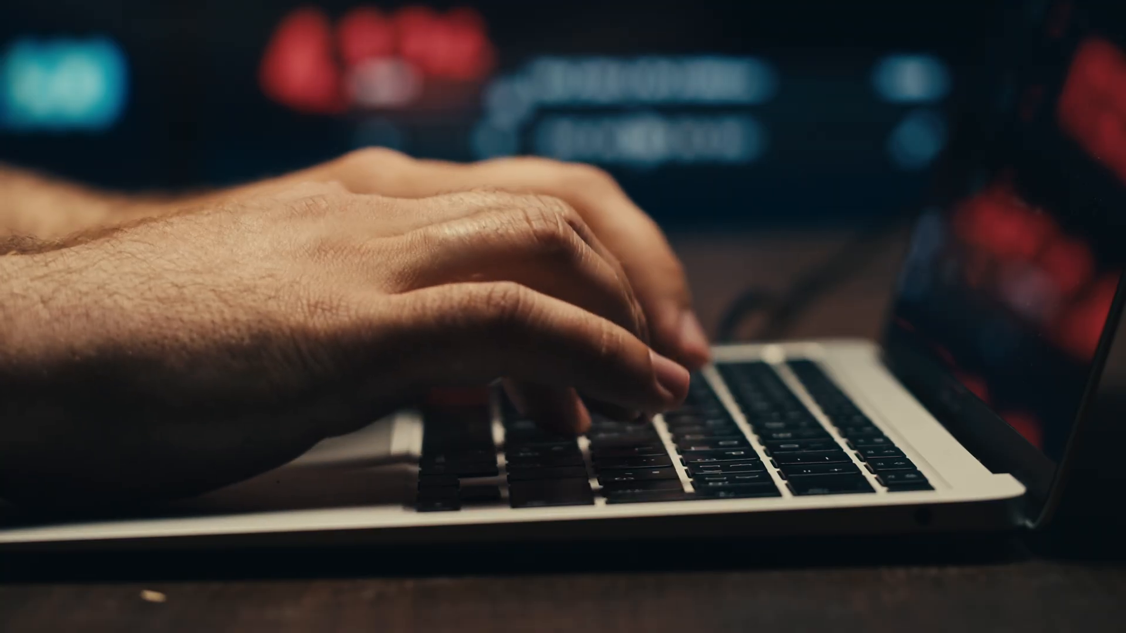